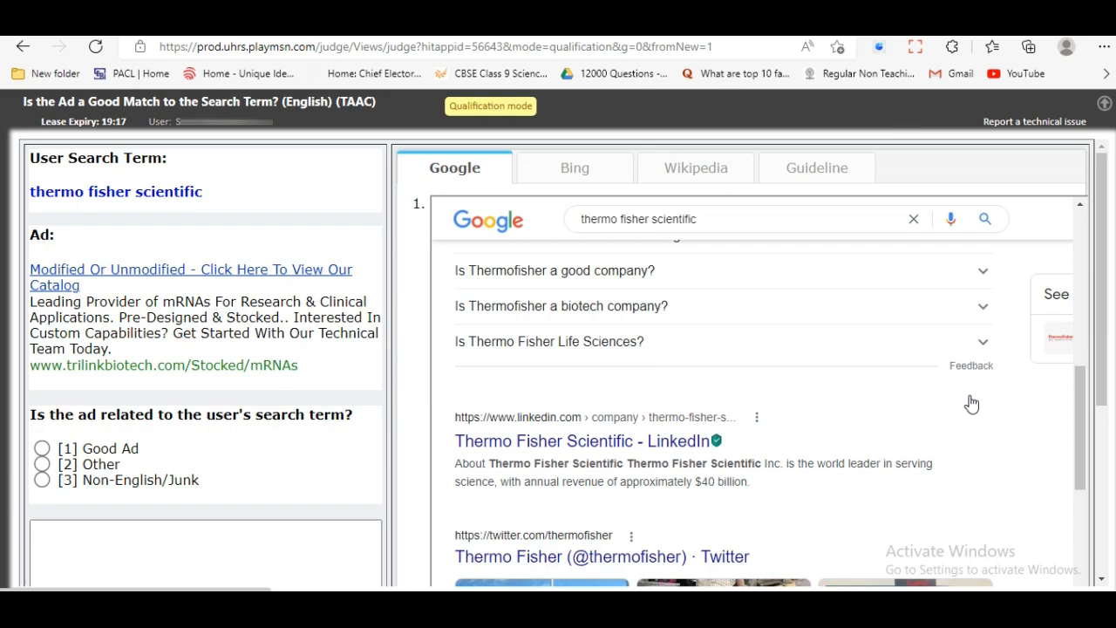
# Review the Google results for "thermo fisher scientific", rate the mRNA catalog ad as Other, submit the judgment and close the feedback.
pyautogui.scroll(-1, 971, 404)
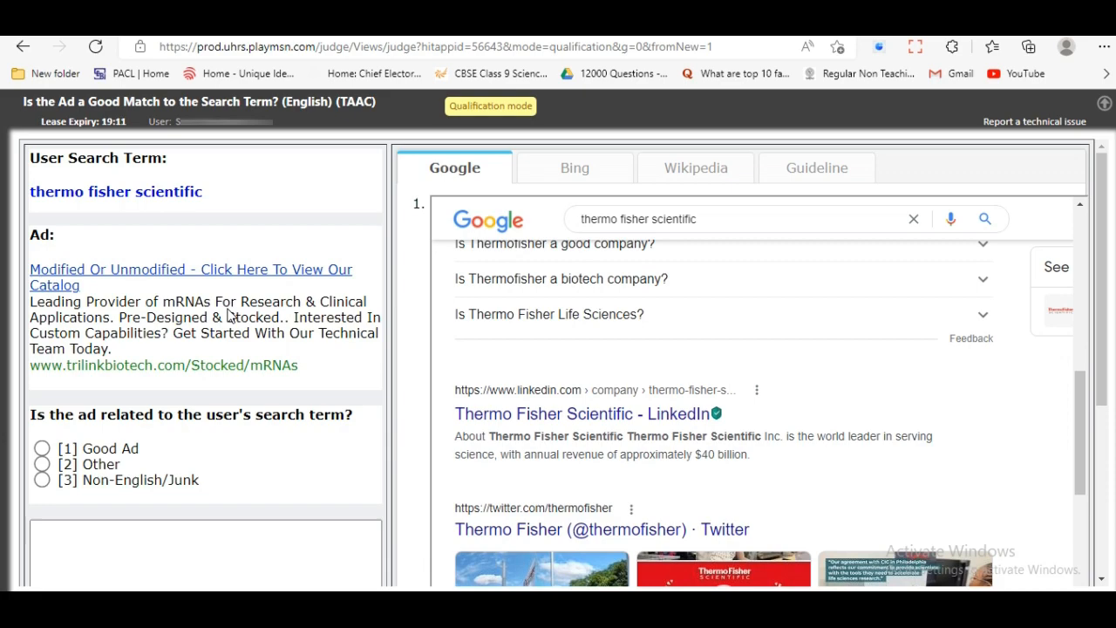
pyautogui.scroll(-1, 753, 439)
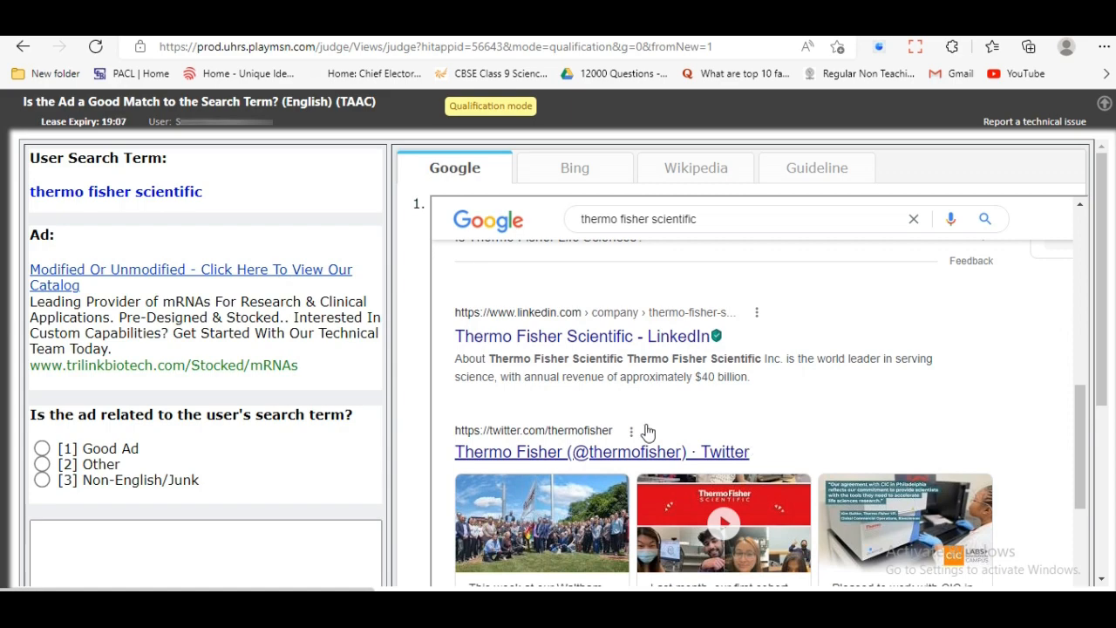
pyautogui.scroll(-3, 635, 429)
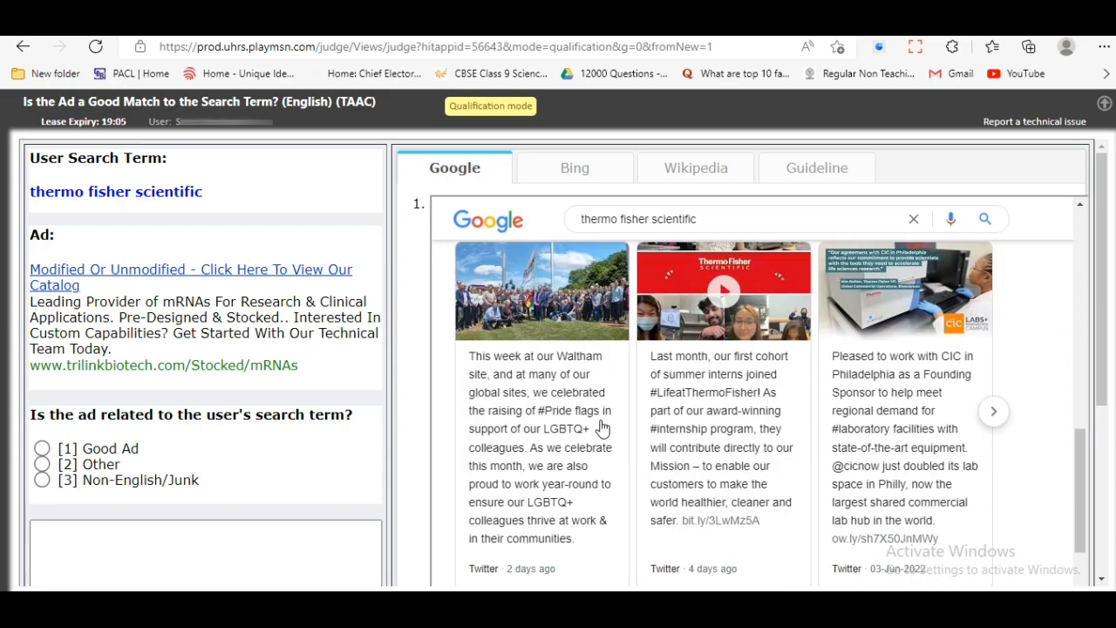
pyautogui.scroll(-4, 601, 427)
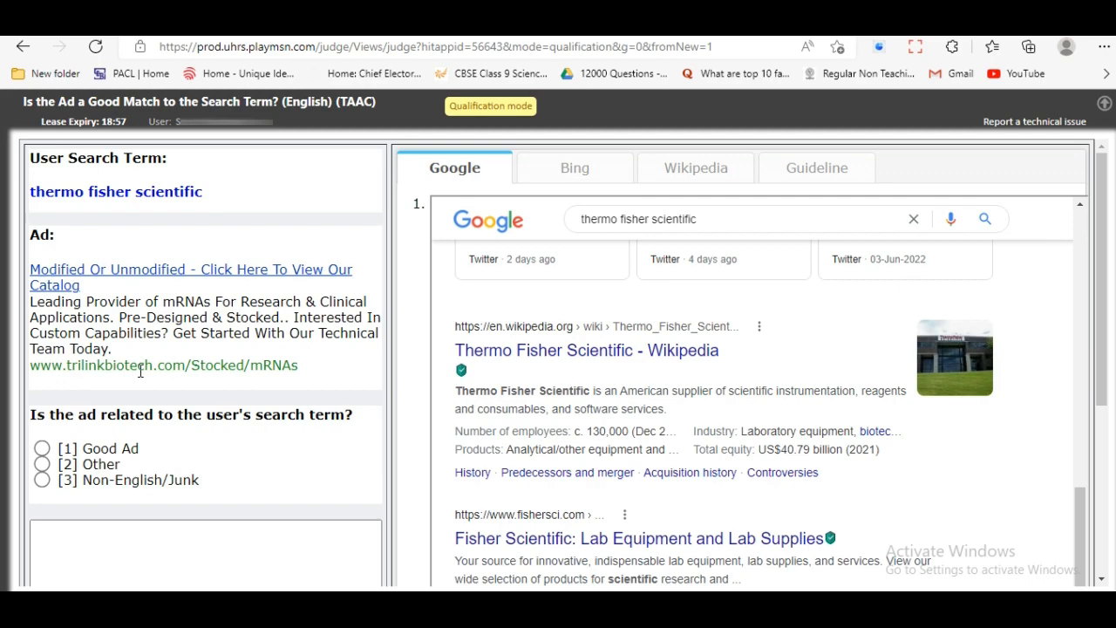
pyautogui.click(41, 467)
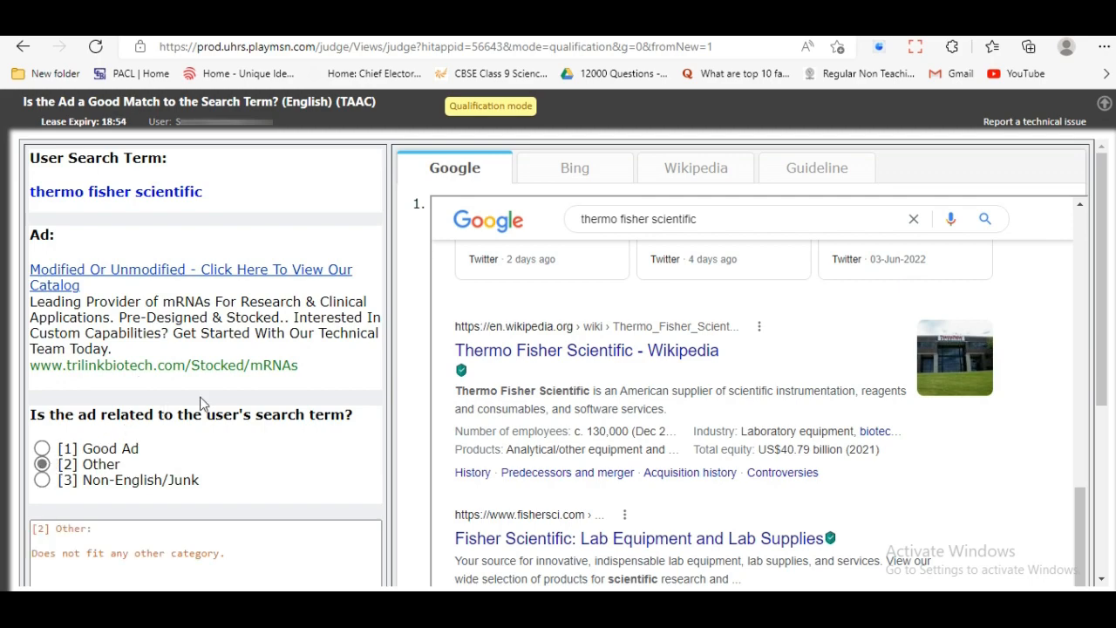
pyautogui.scroll(-3, 235, 391)
pyautogui.click(209, 488)
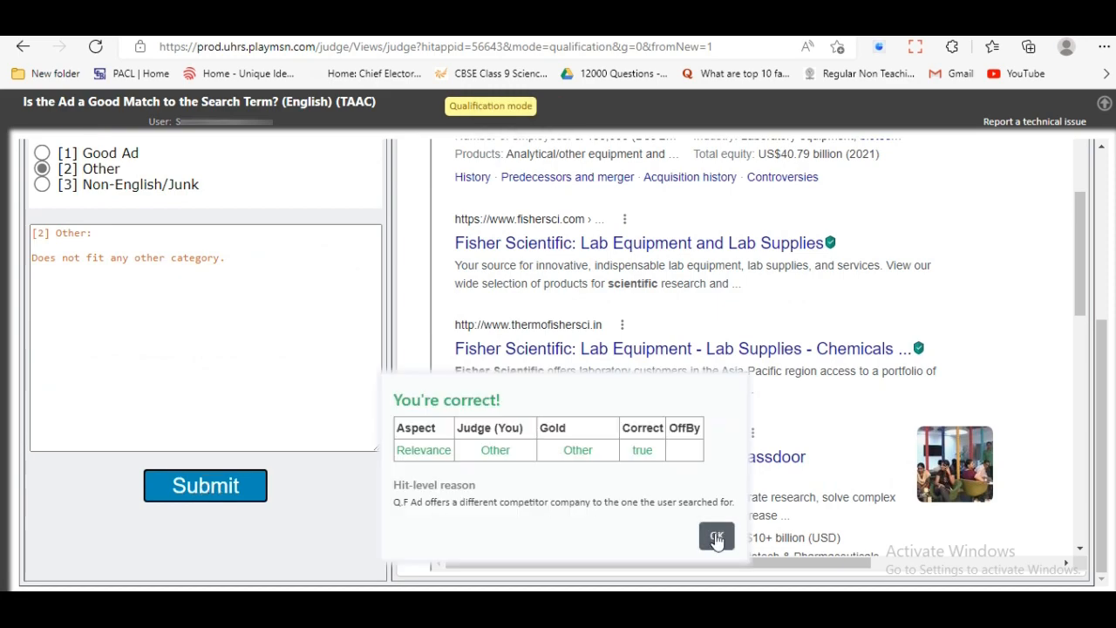
pyautogui.click(717, 537)
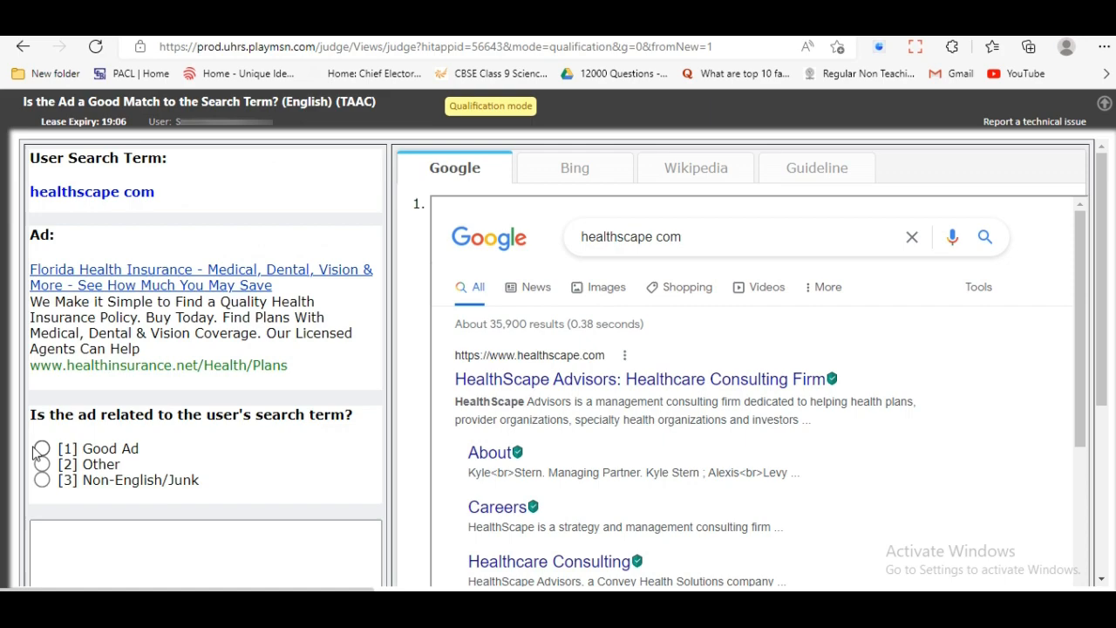
# Rate the Florida health insurance ad for "healthscape com" as Other, submit the judgment and close the feedback.
pyautogui.click(42, 464)
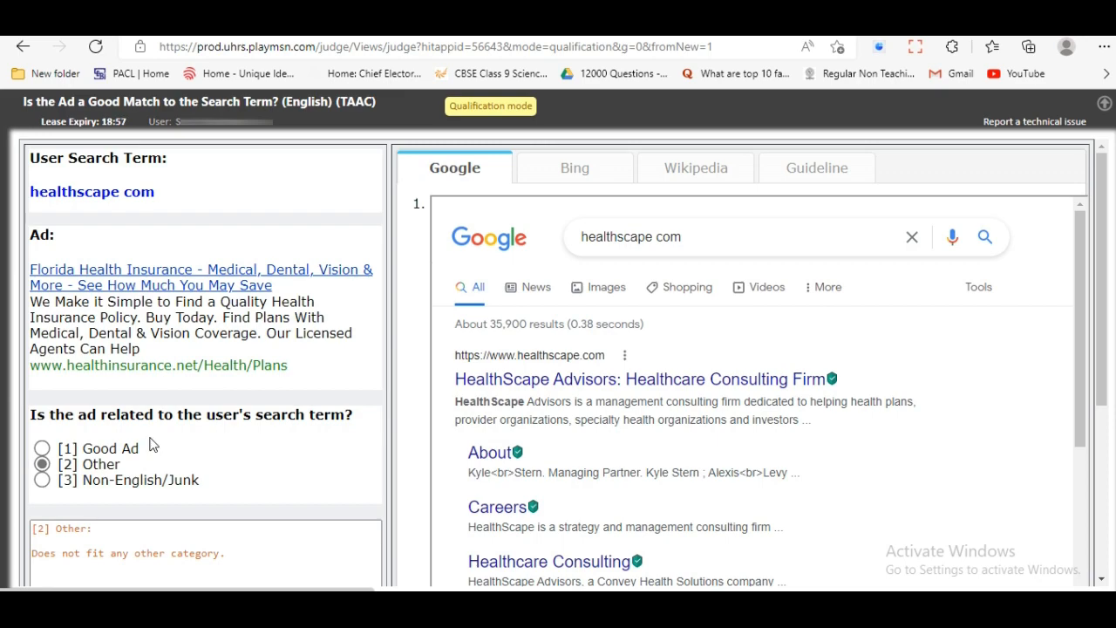
pyautogui.scroll(-3, 331, 367)
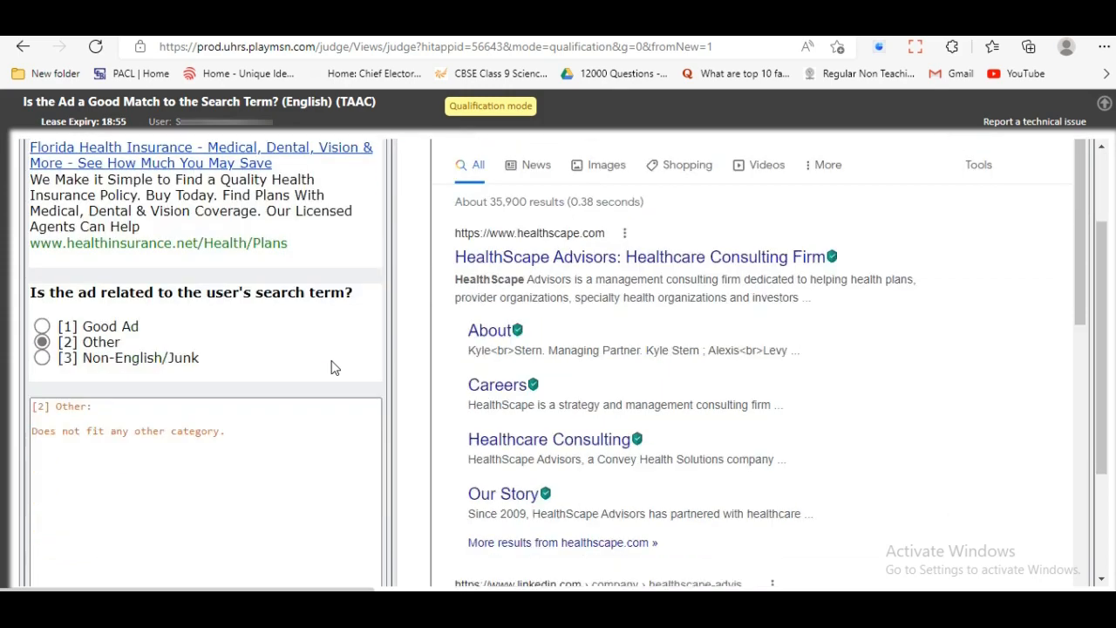
pyautogui.scroll(3, 331, 364)
pyautogui.scroll(-3, 374, 361)
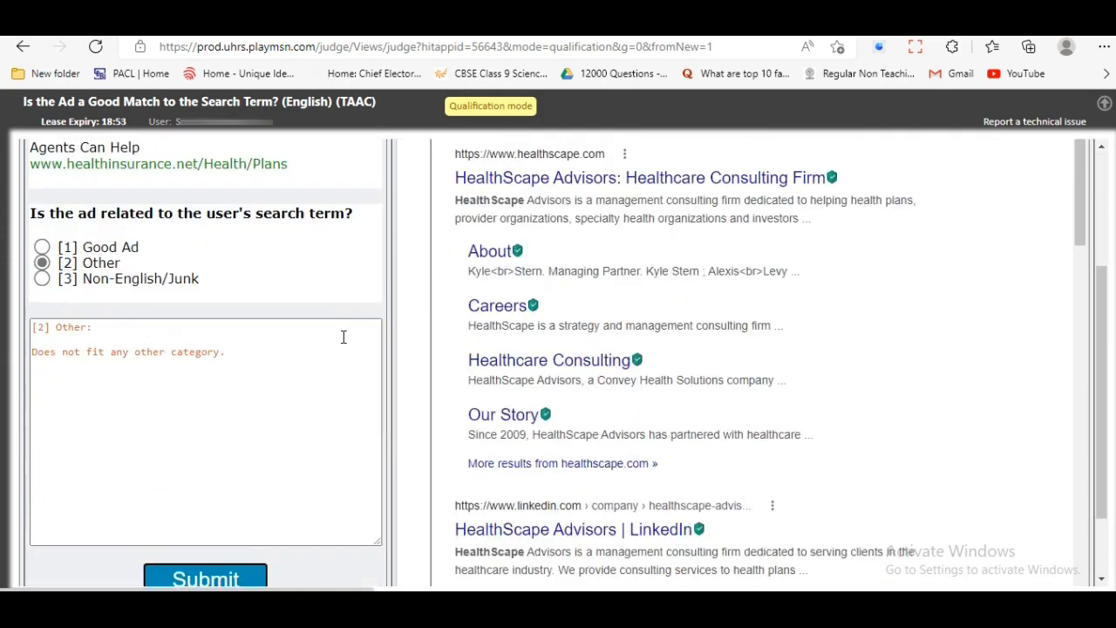
pyautogui.click(194, 489)
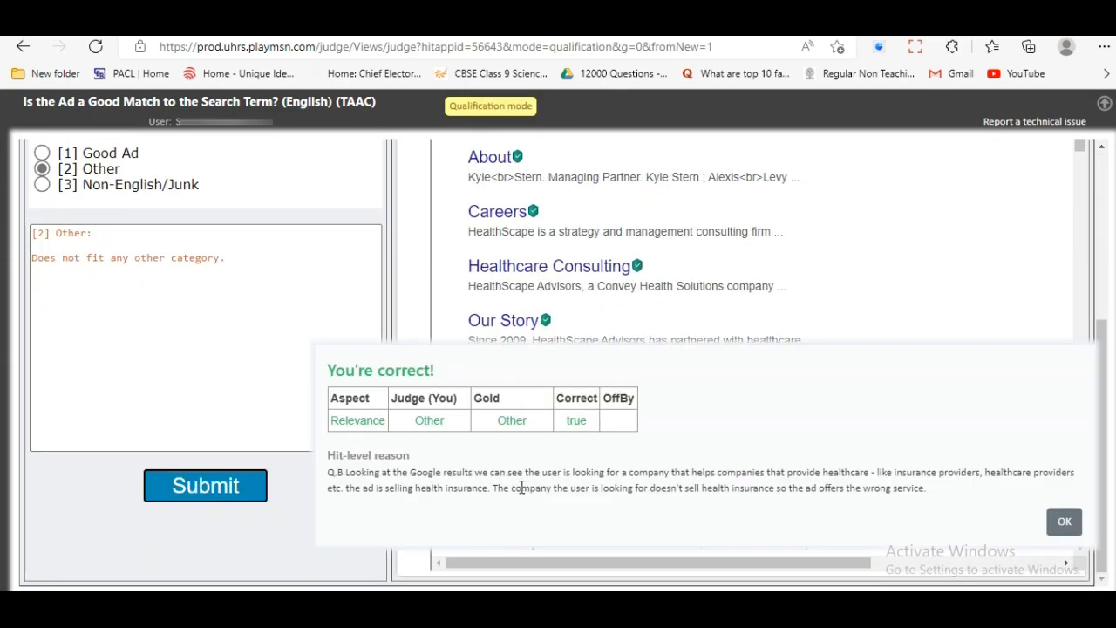
pyautogui.click(1062, 522)
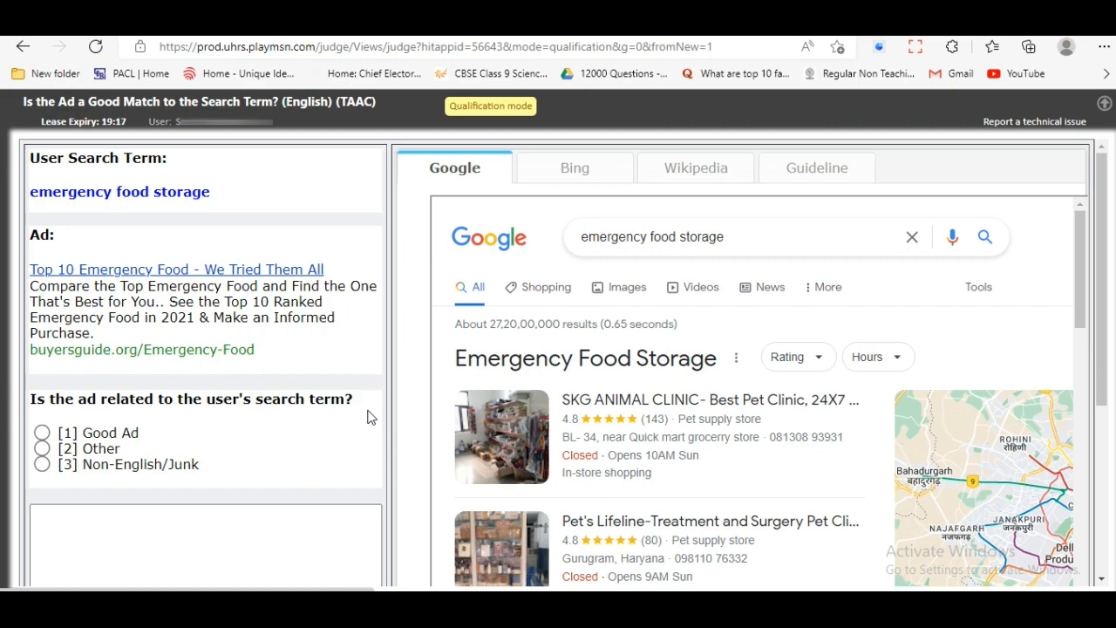
# Rate the Top 10 Emergency Food ad for "emergency food storage" as Good Ad, submit the judgment and agree to the feedback.
pyautogui.click(41, 434)
pyautogui.scroll(-3, 248, 471)
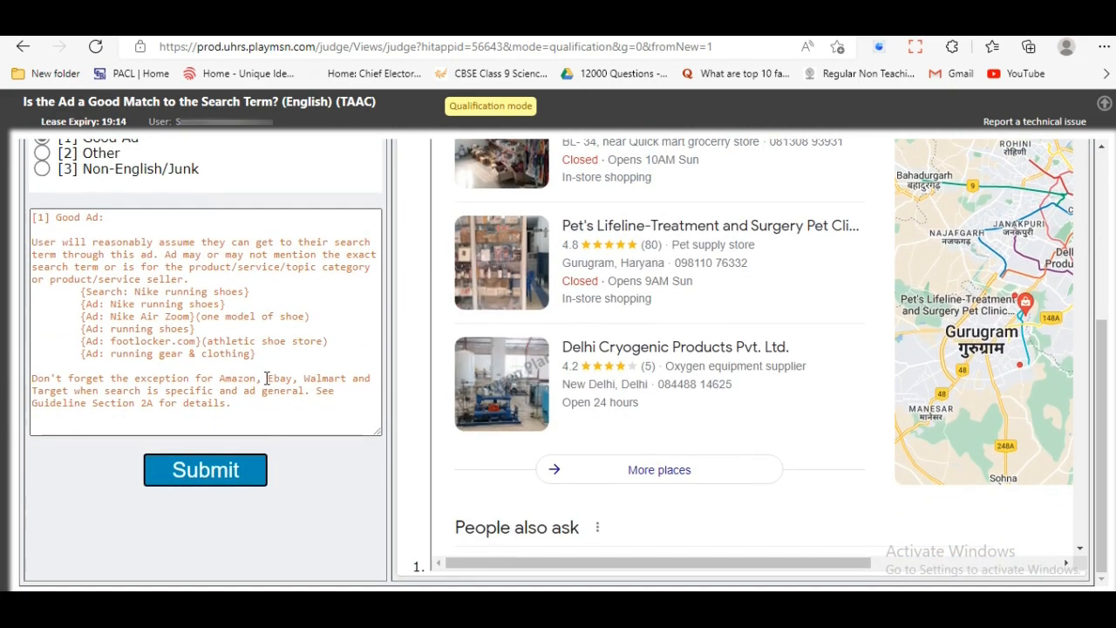
pyautogui.click(236, 469)
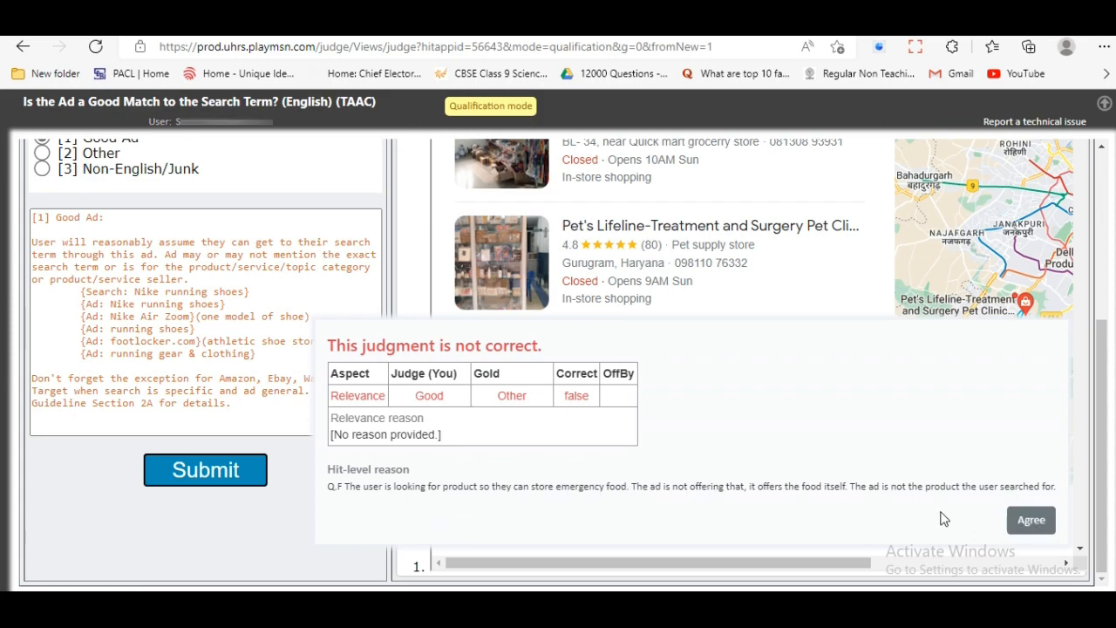
pyautogui.click(1030, 520)
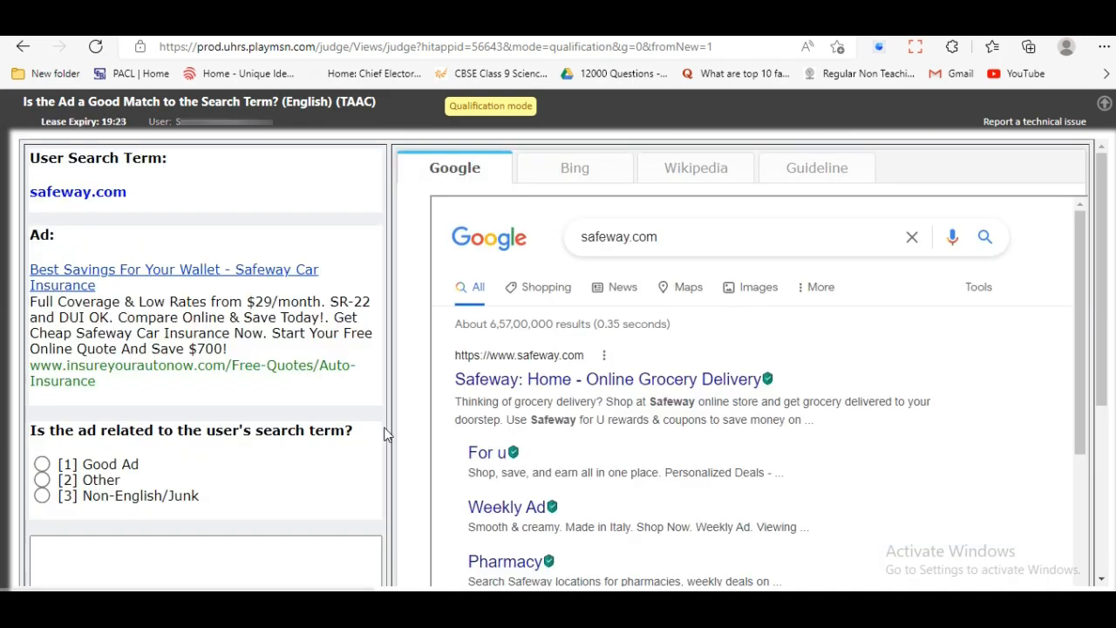
# Rate the Safeway Car Insurance ad for "safeway.com" as Other, submit the judgment and close the feedback.
pyautogui.click(70, 480)
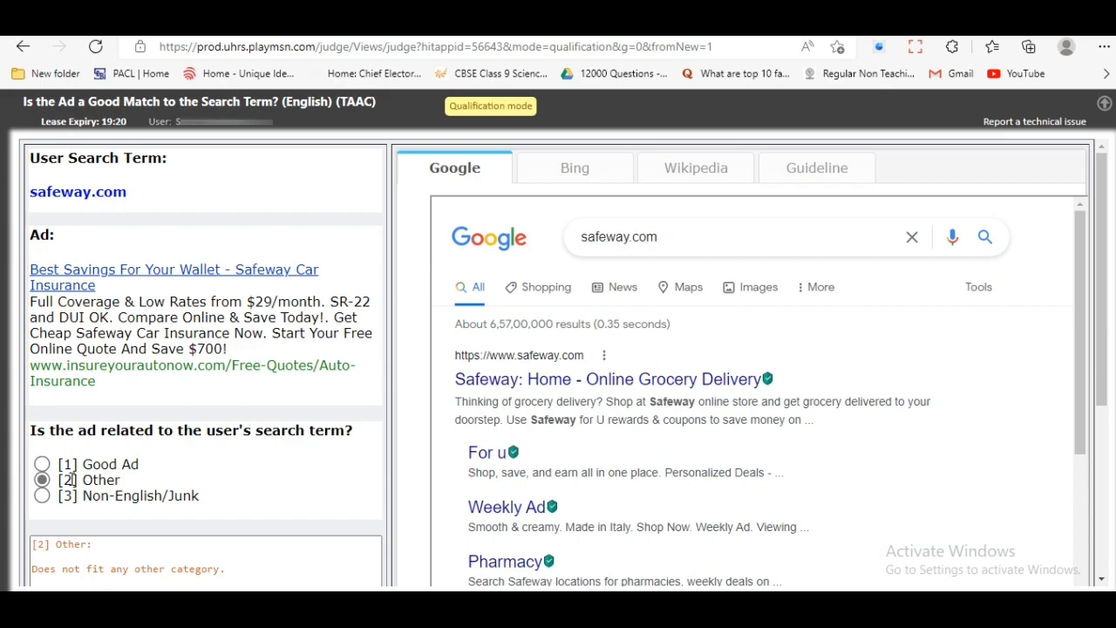
pyautogui.scroll(-3, 203, 451)
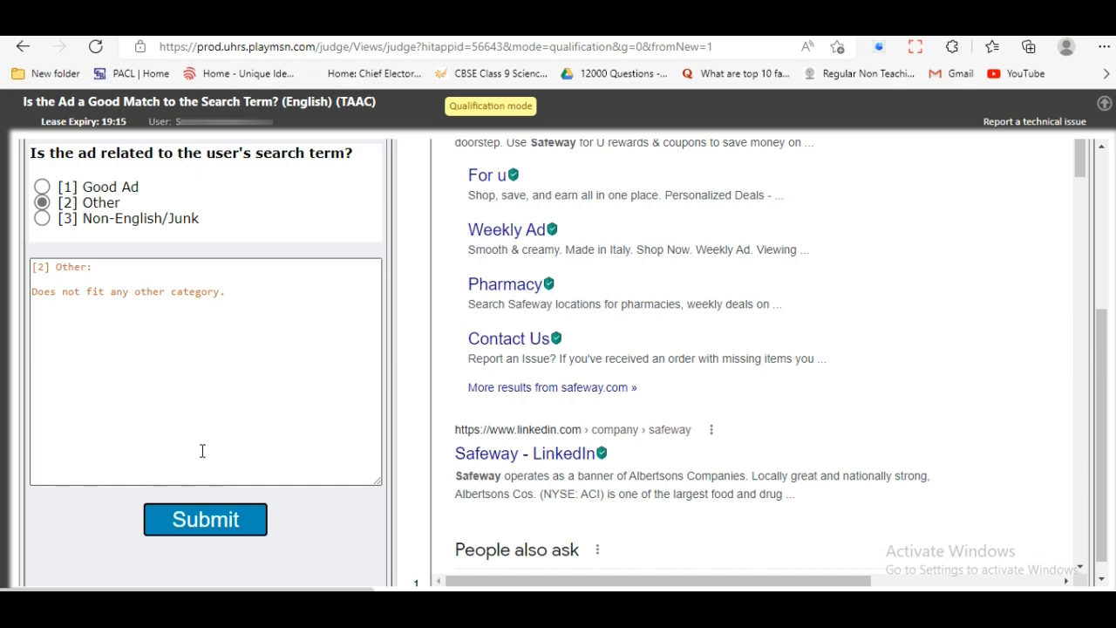
pyautogui.scroll(-1, 209, 479)
pyautogui.click(218, 510)
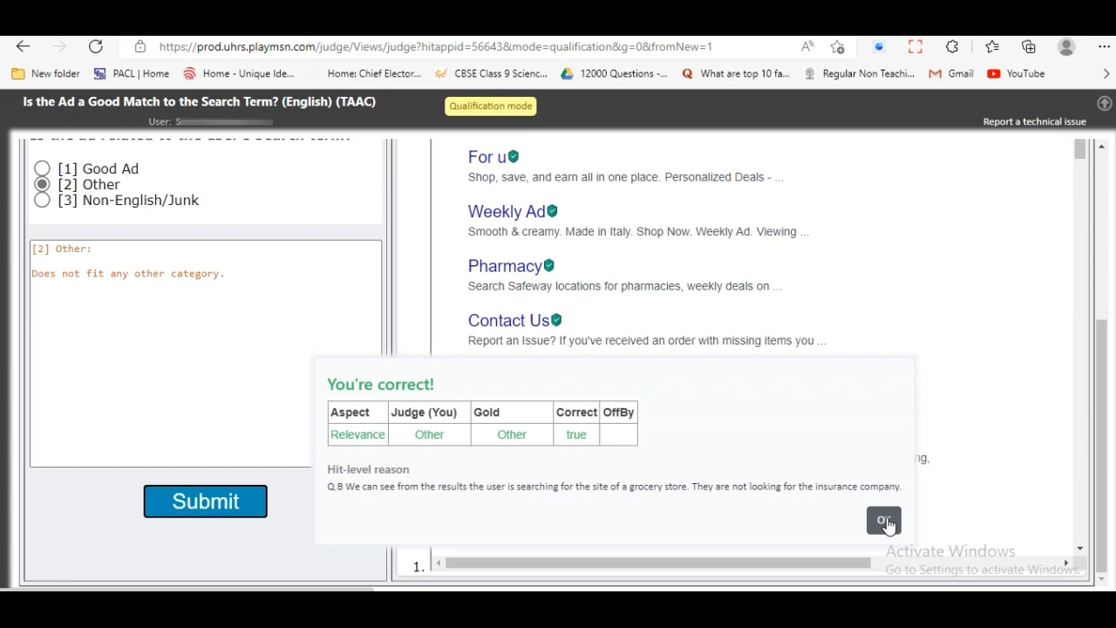
pyautogui.click(884, 522)
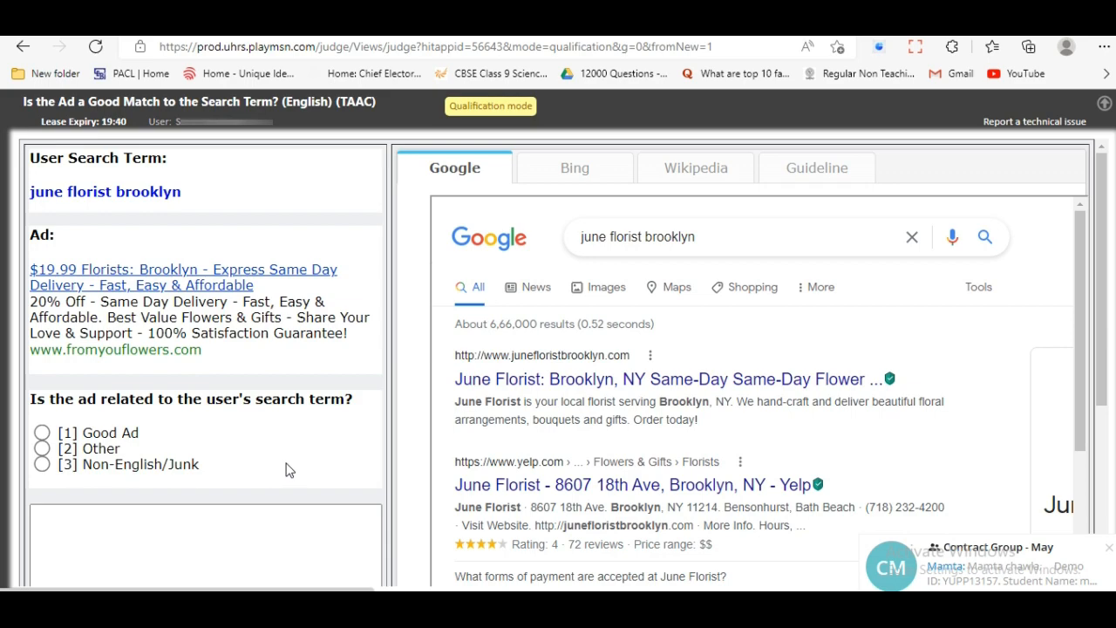
# Rate the fromyouflowers.com ad for "june florist brooklyn" as Other, check the Google results, submit the judgment and close the feedback.
pyautogui.click(42, 448)
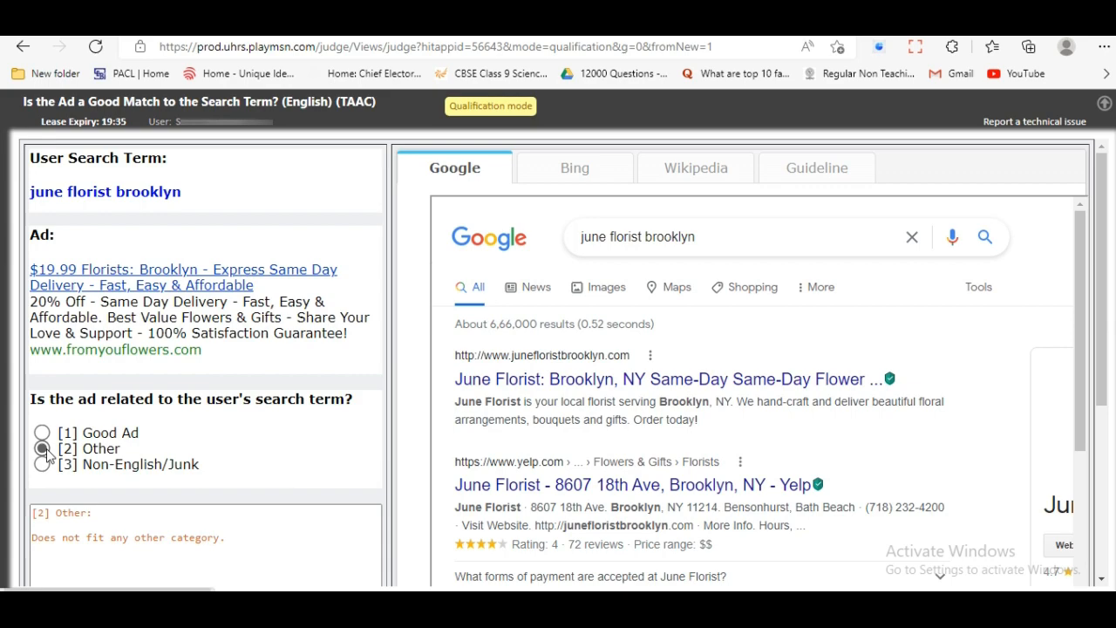
pyautogui.scroll(-8, 517, 405)
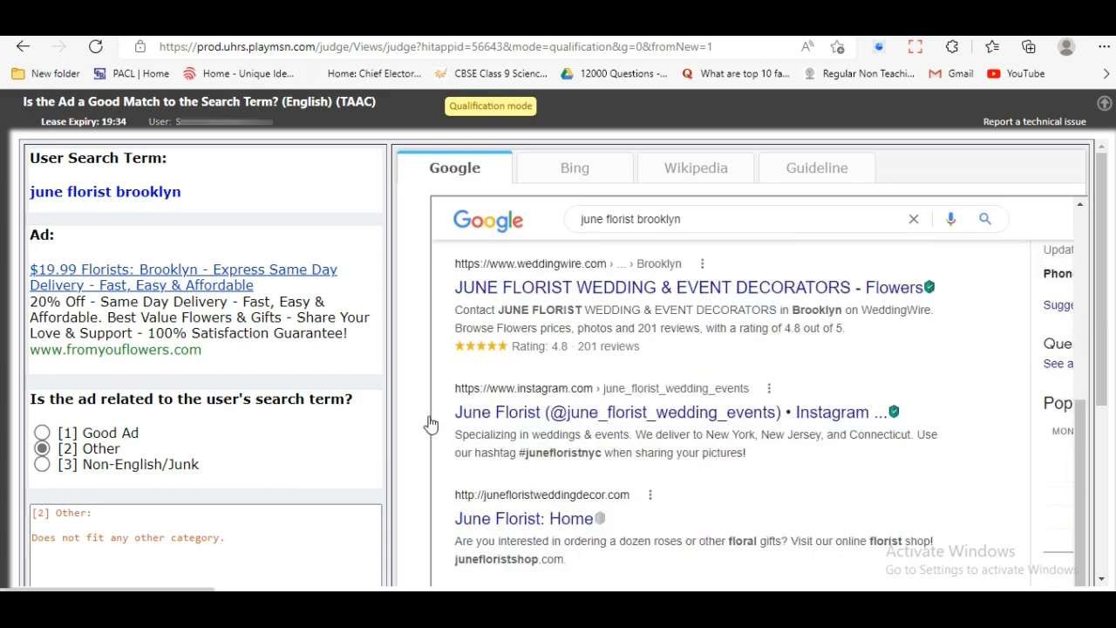
pyautogui.scroll(-1, 367, 417)
pyautogui.scroll(-3, 368, 417)
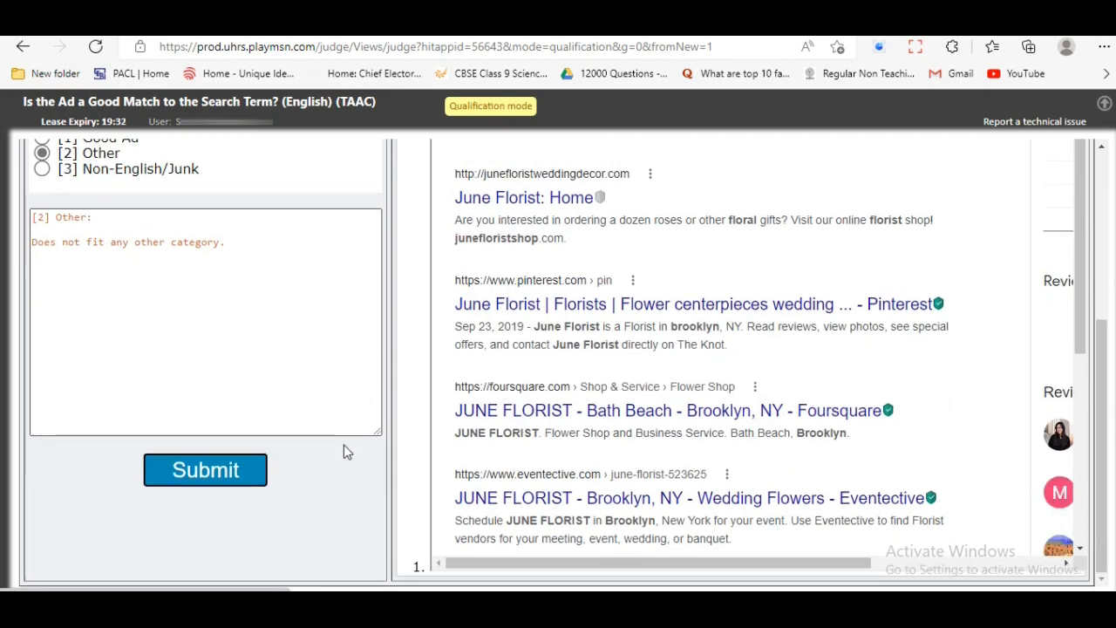
pyautogui.click(233, 475)
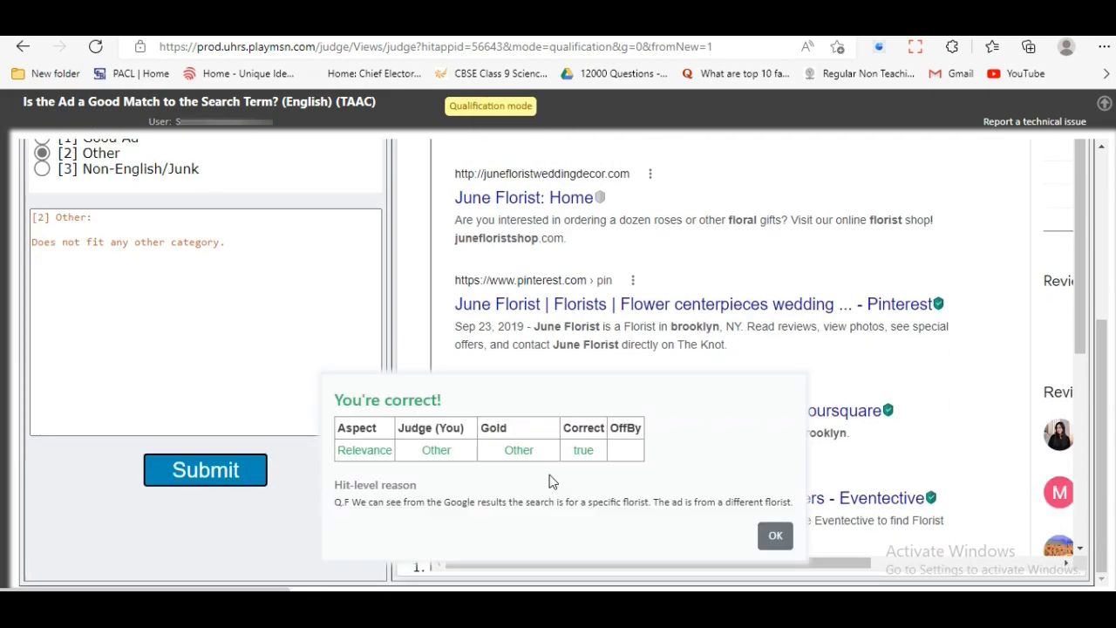
pyautogui.click(775, 537)
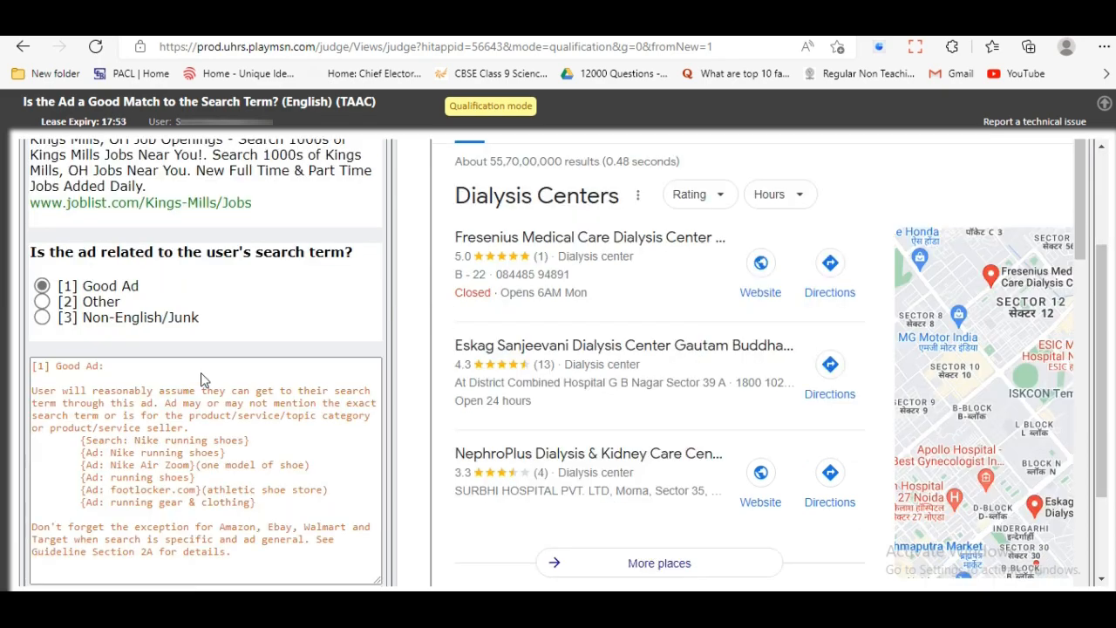
# Submit the Good Ad judgment for the Kings Mills job listings ad and close the feedback.
pyautogui.scroll(-2, 202, 384)
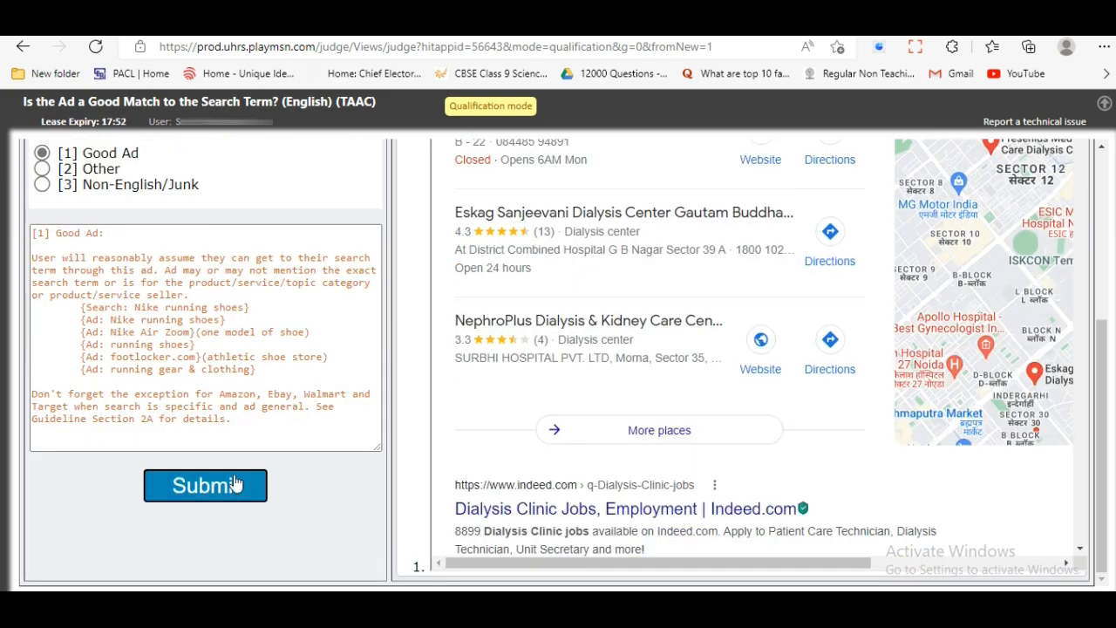
pyautogui.click(235, 485)
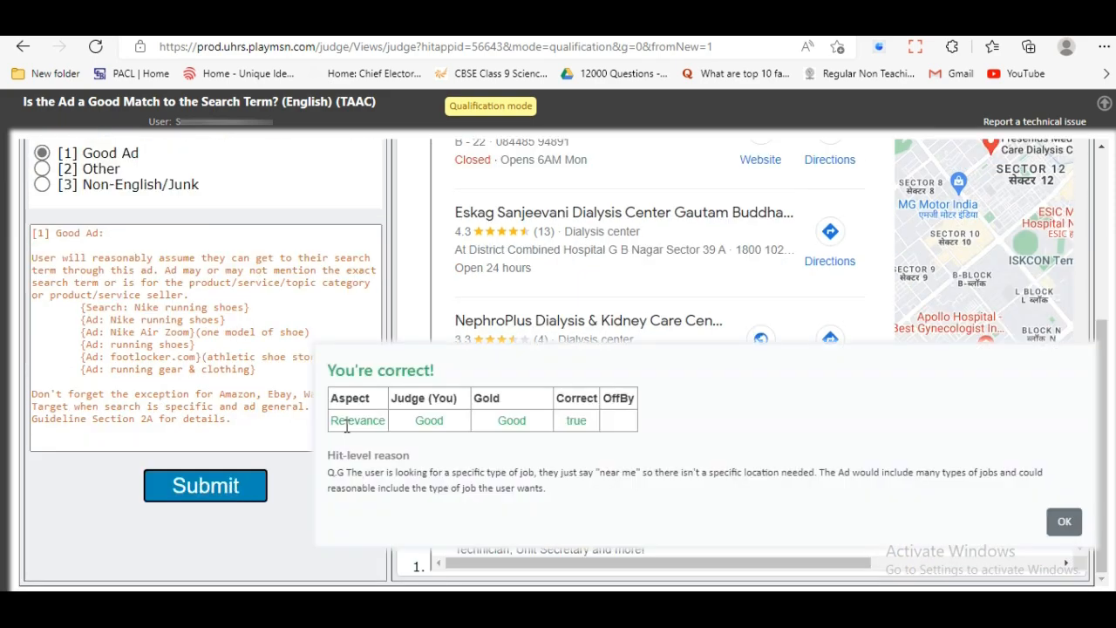
pyautogui.click(1064, 521)
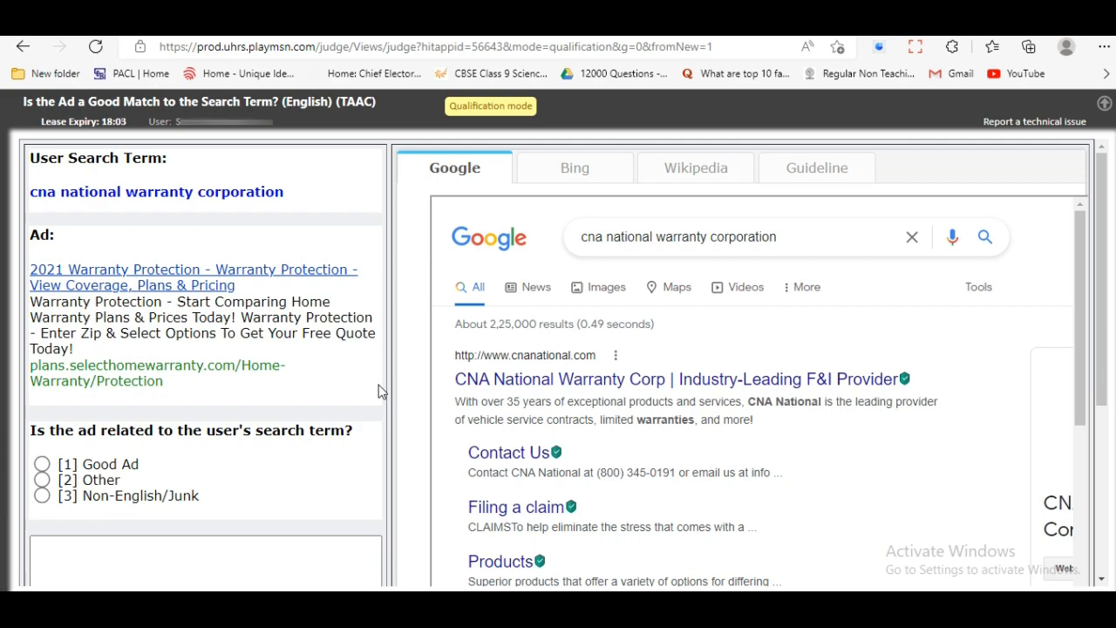
# Rate the home warranty ad for "cna national warranty corporation" as Other, submit the judgment and close the feedback.
pyautogui.press('2')
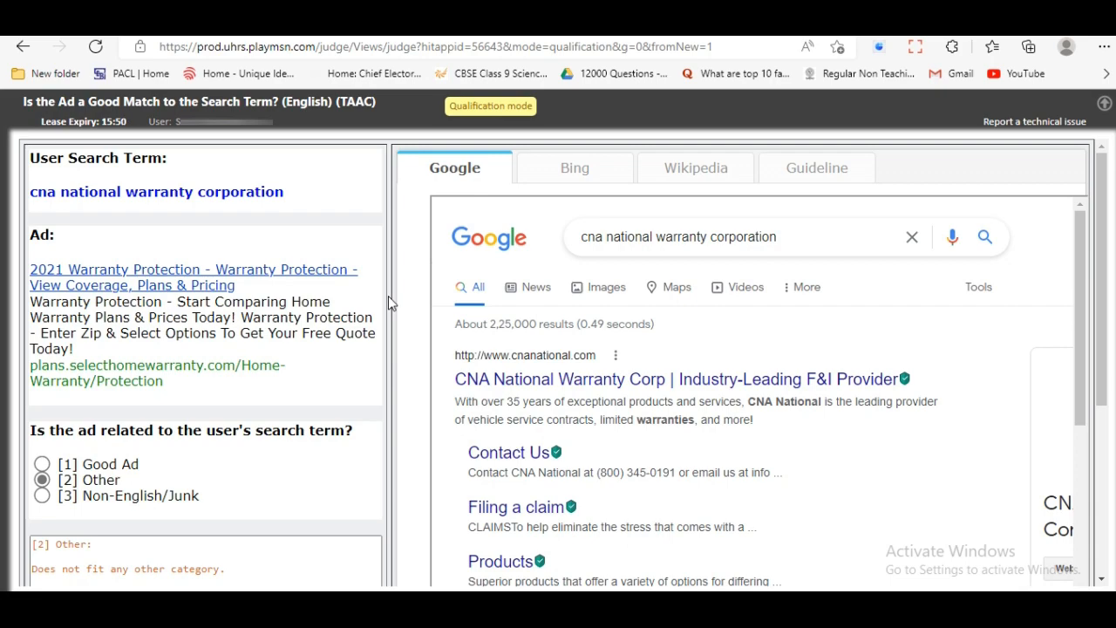
pyautogui.scroll(-3, 388, 296)
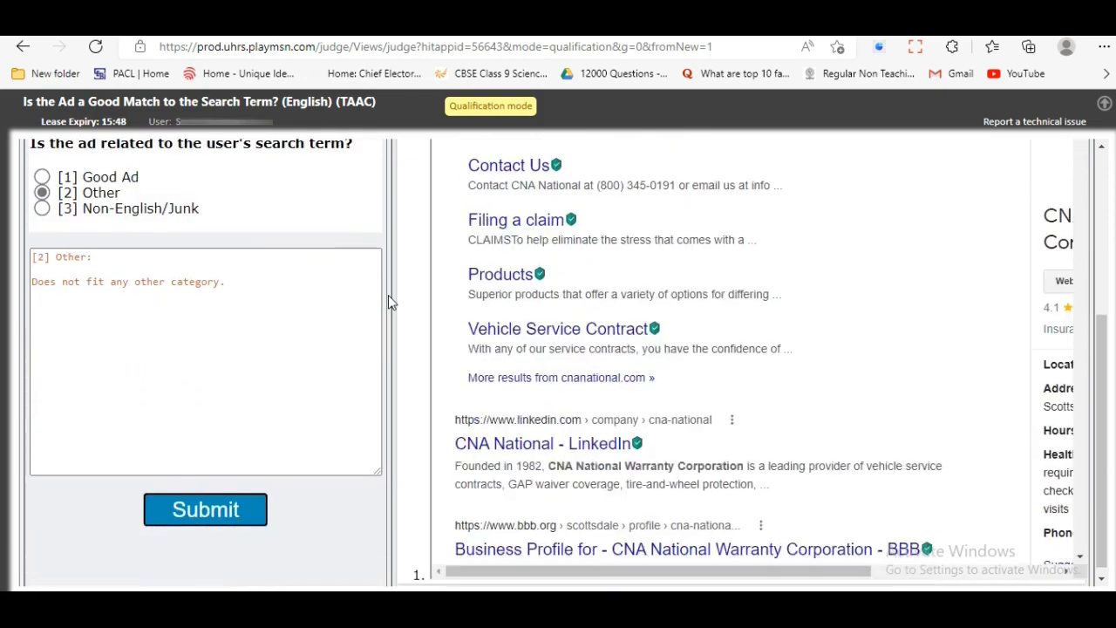
pyautogui.click(233, 501)
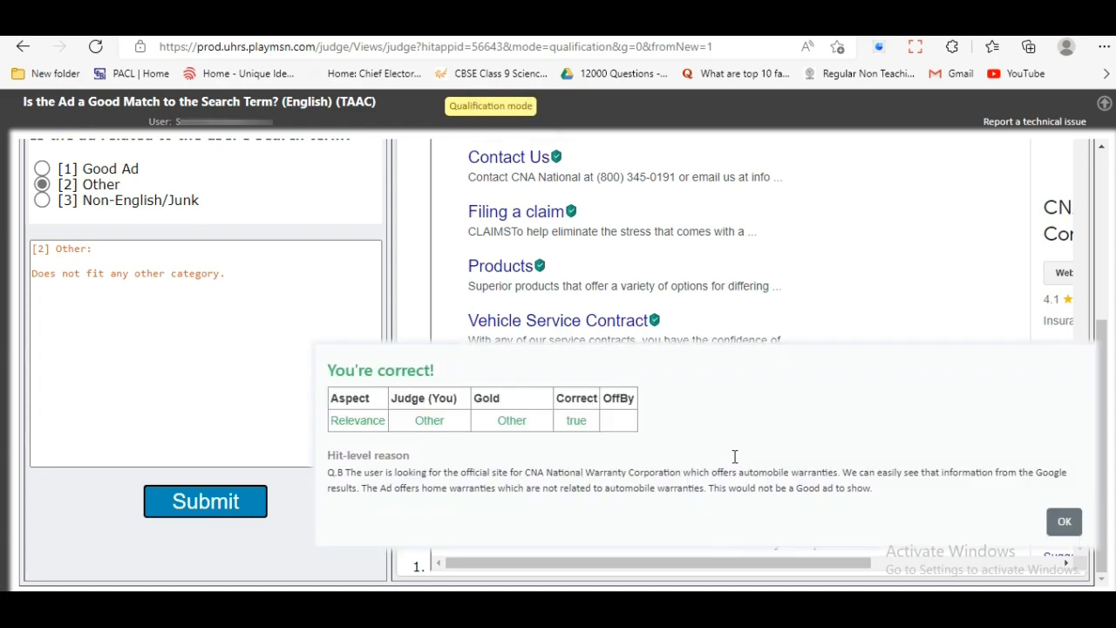
pyautogui.click(1063, 521)
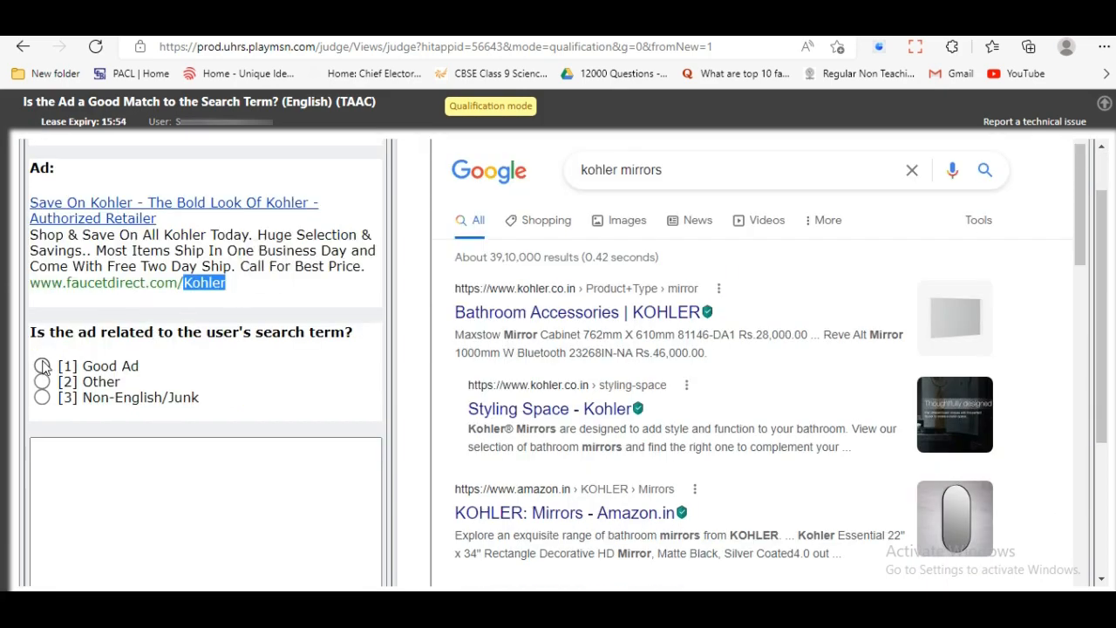
# Rate the faucetdirect.com Kohler ad for "kohler mirrors" as Good Ad, submit the judgment and close the feedback.
pyautogui.click(42, 366)
pyautogui.scroll(-3, 339, 319)
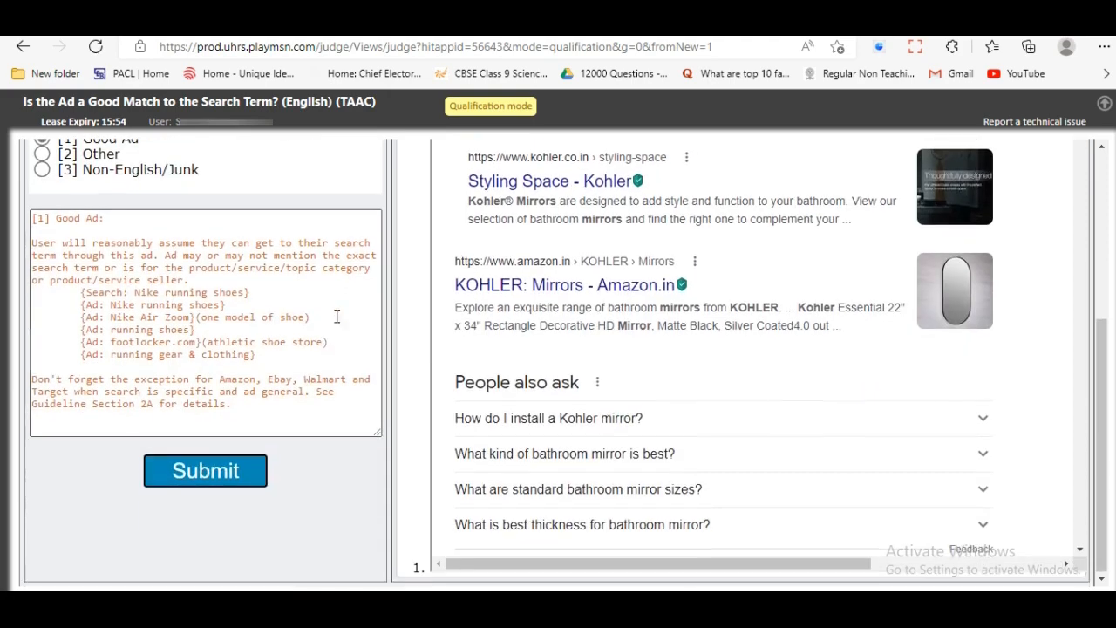
pyautogui.click(222, 471)
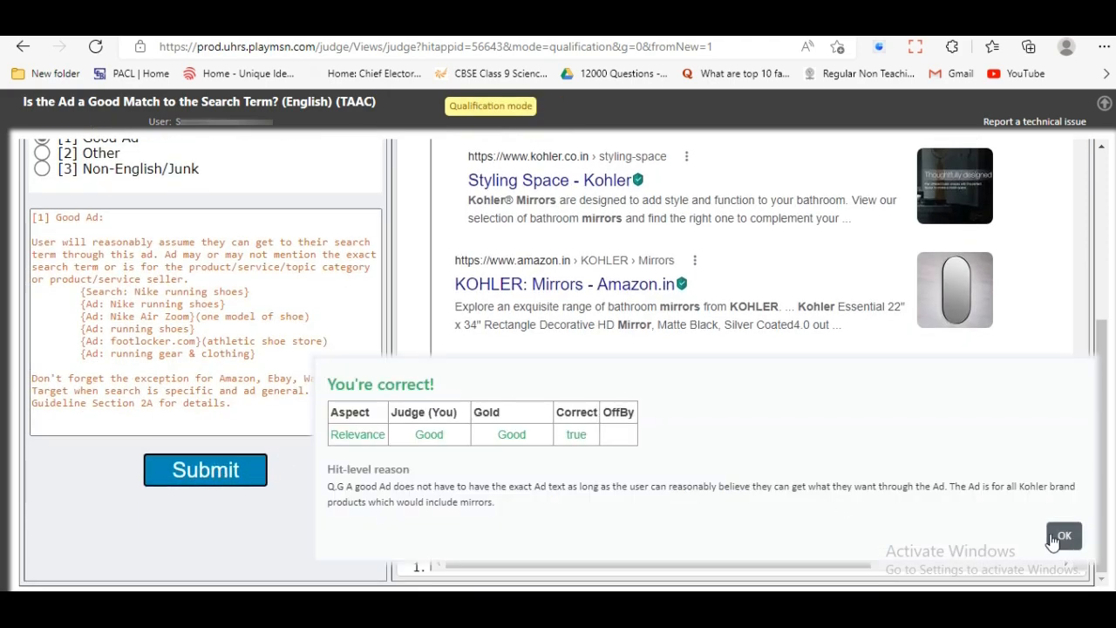
pyautogui.click(1059, 537)
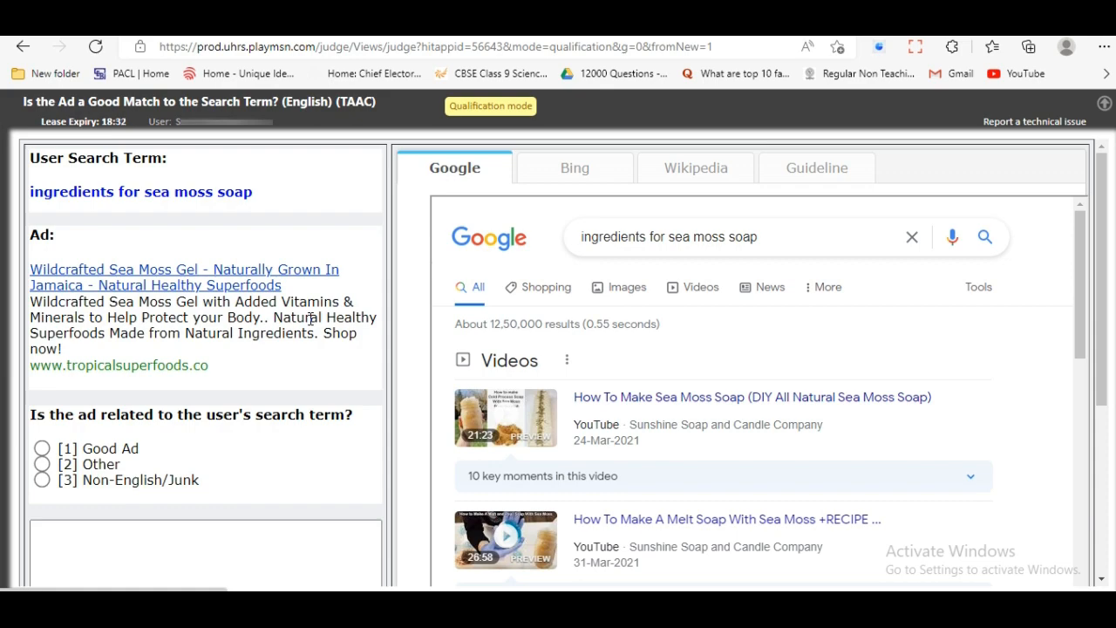
# Rate the tropicalsuperfoods.co ad for "ingredients for sea moss soap" as Other, submit the judgment and close the feedback.
pyautogui.scroll(-3, 310, 320)
pyautogui.press('2')
pyautogui.scroll(3, 276, 320)
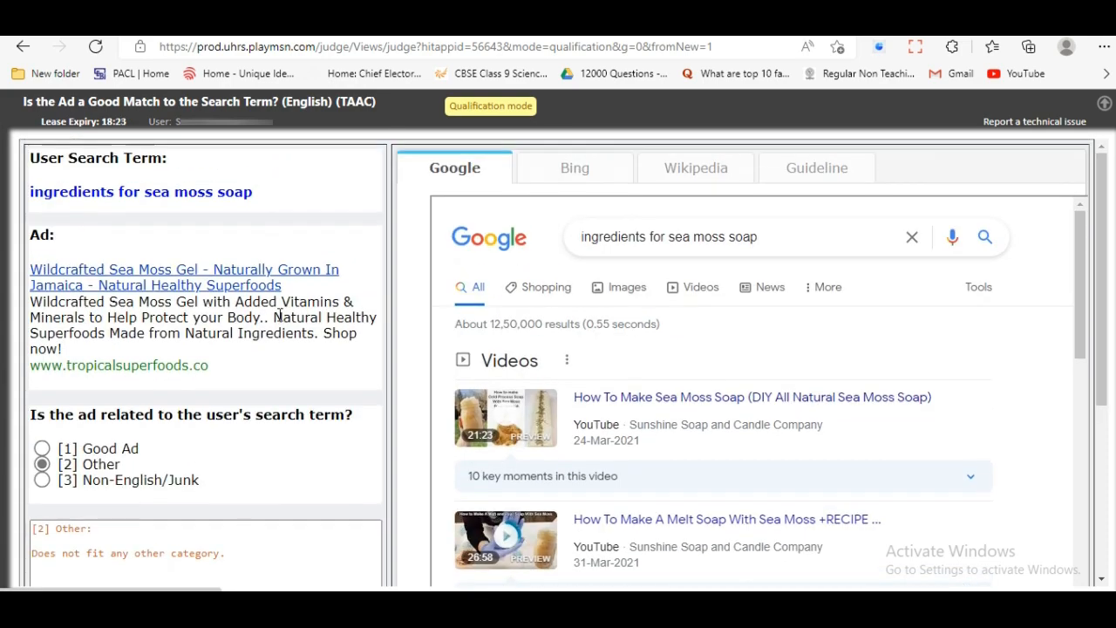
pyautogui.scroll(-3, 279, 315)
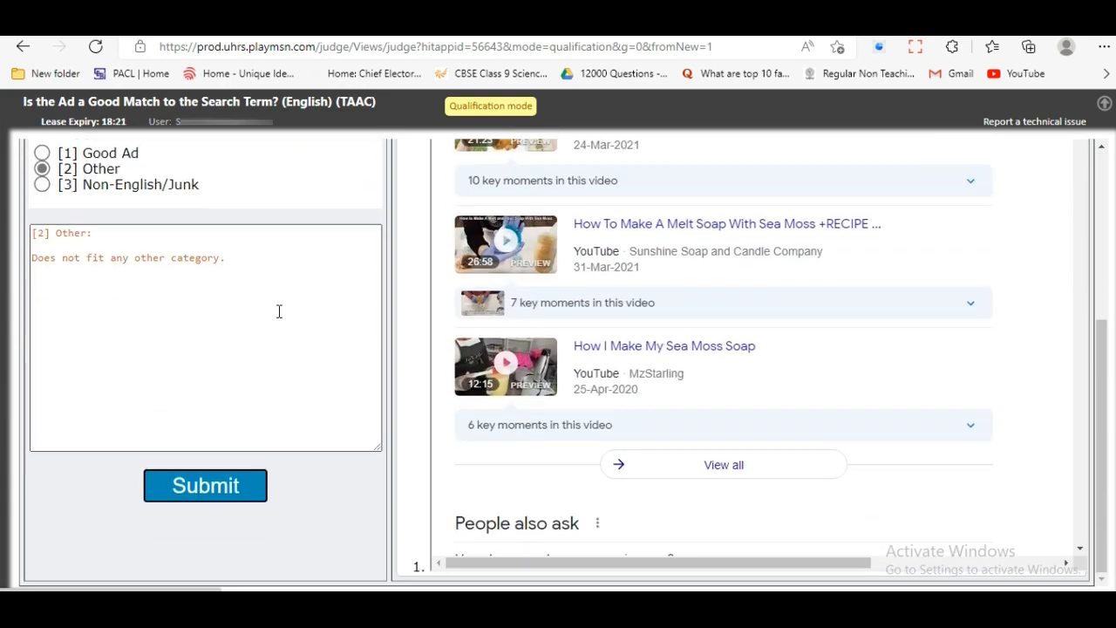
pyautogui.click(229, 493)
pyautogui.scroll(1, 288, 388)
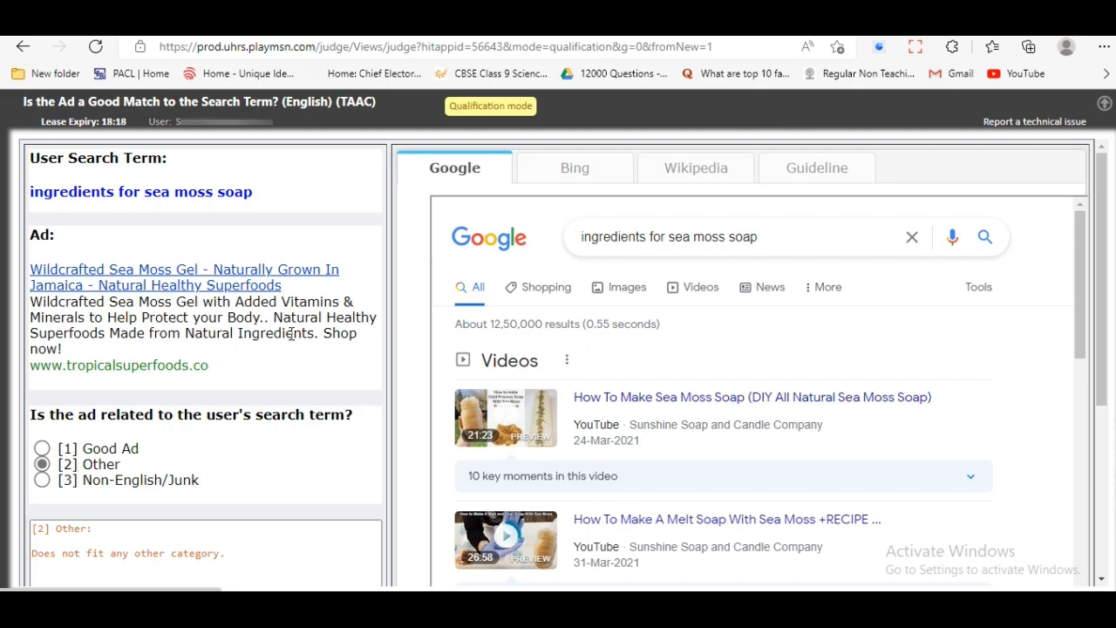
pyautogui.scroll(-3, 287, 340)
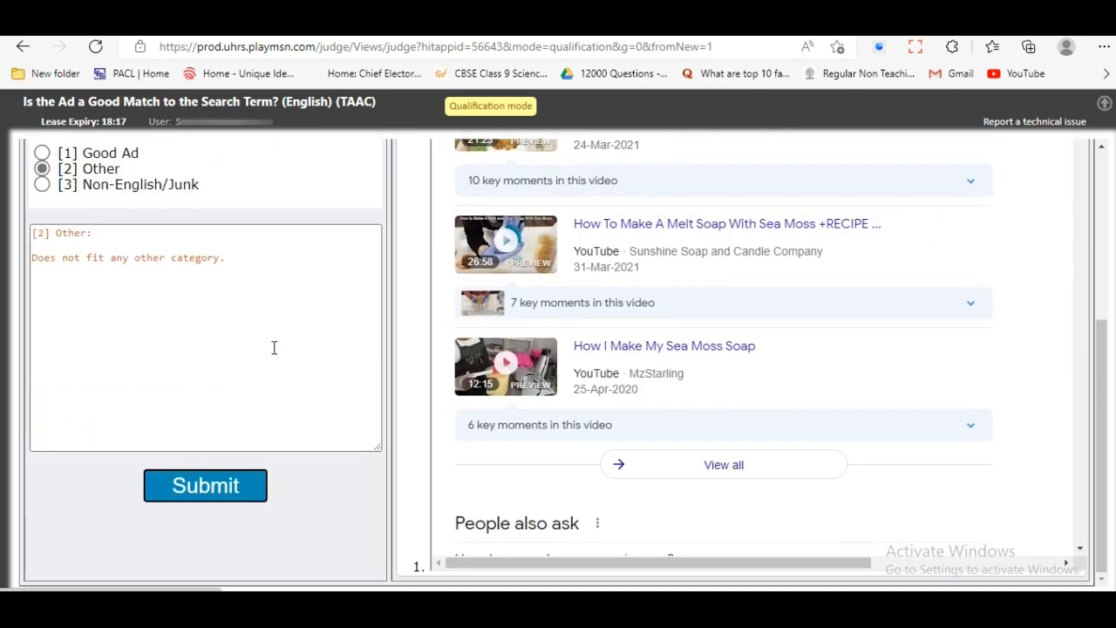
pyautogui.click(222, 491)
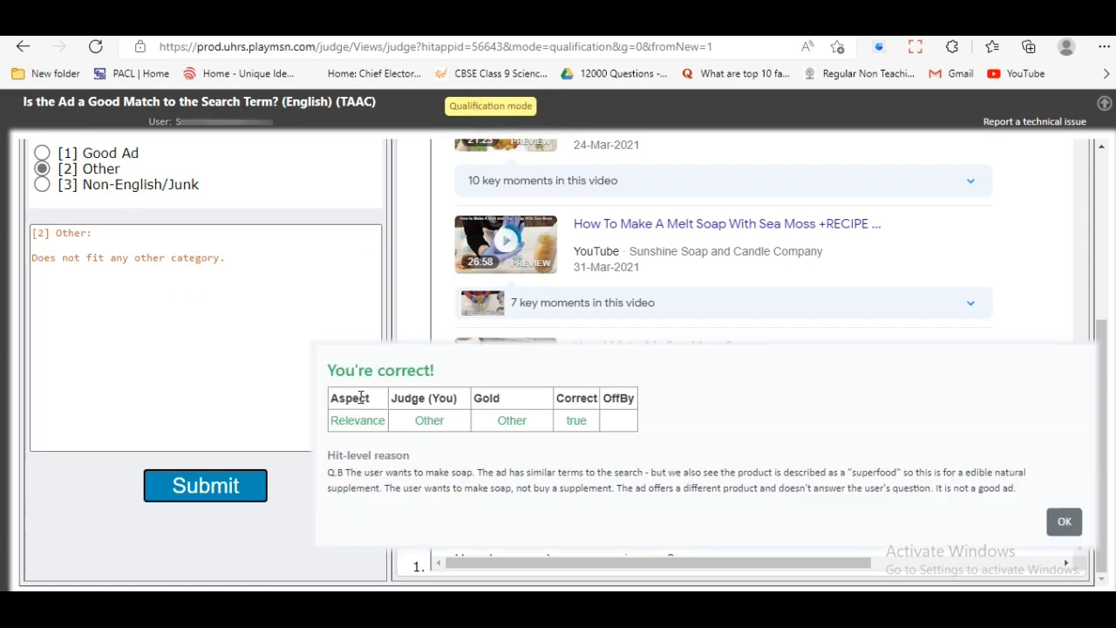
pyautogui.click(1064, 522)
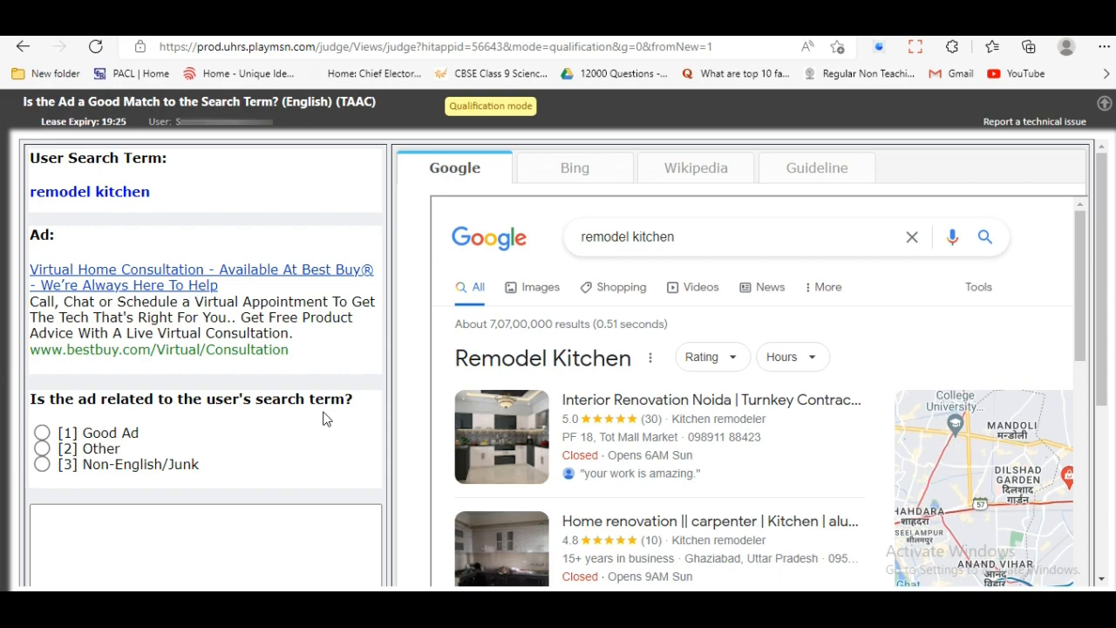
# Check the Google results for "remodel kitchen", rate the Best Buy virtual consultation ad as Other, submit the judgment and close the feedback.
pyautogui.scroll(-6, 767, 349)
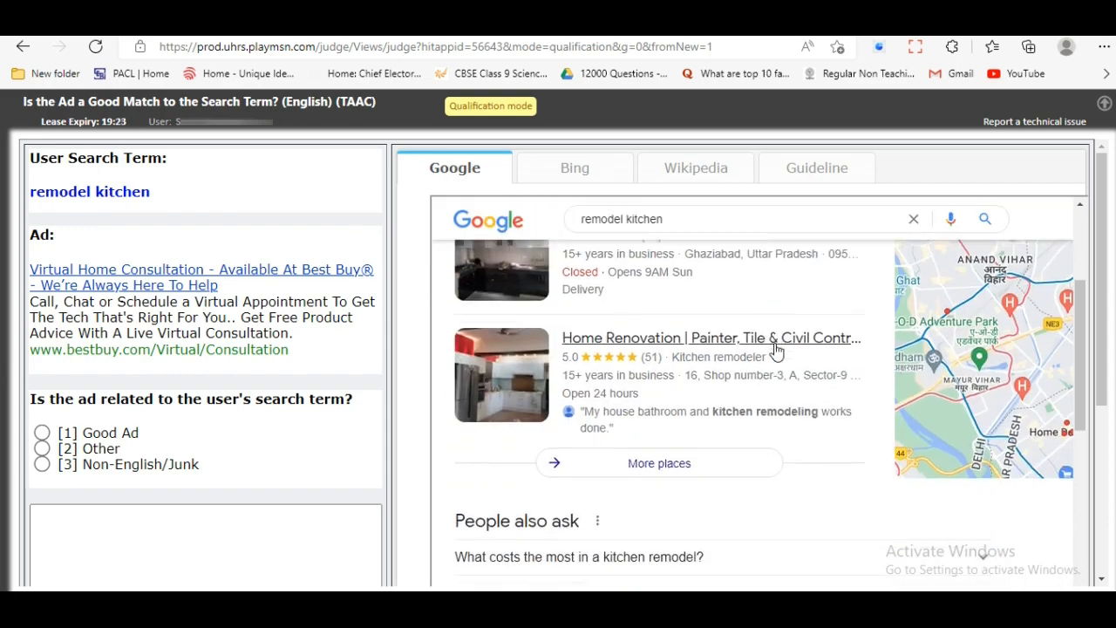
pyautogui.click(42, 448)
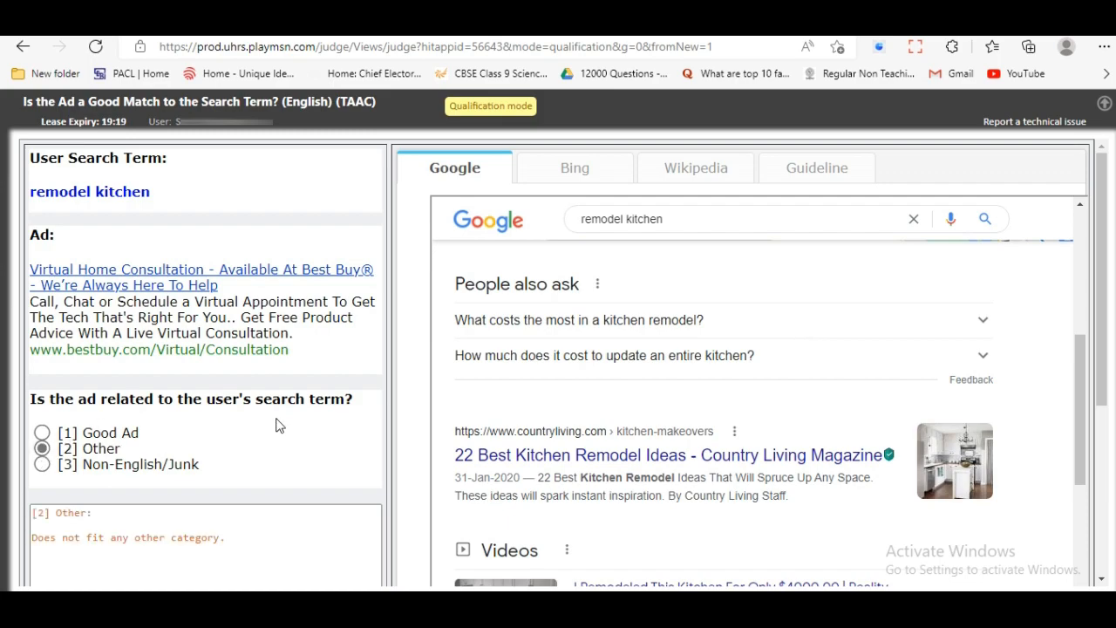
pyautogui.scroll(-3, 303, 349)
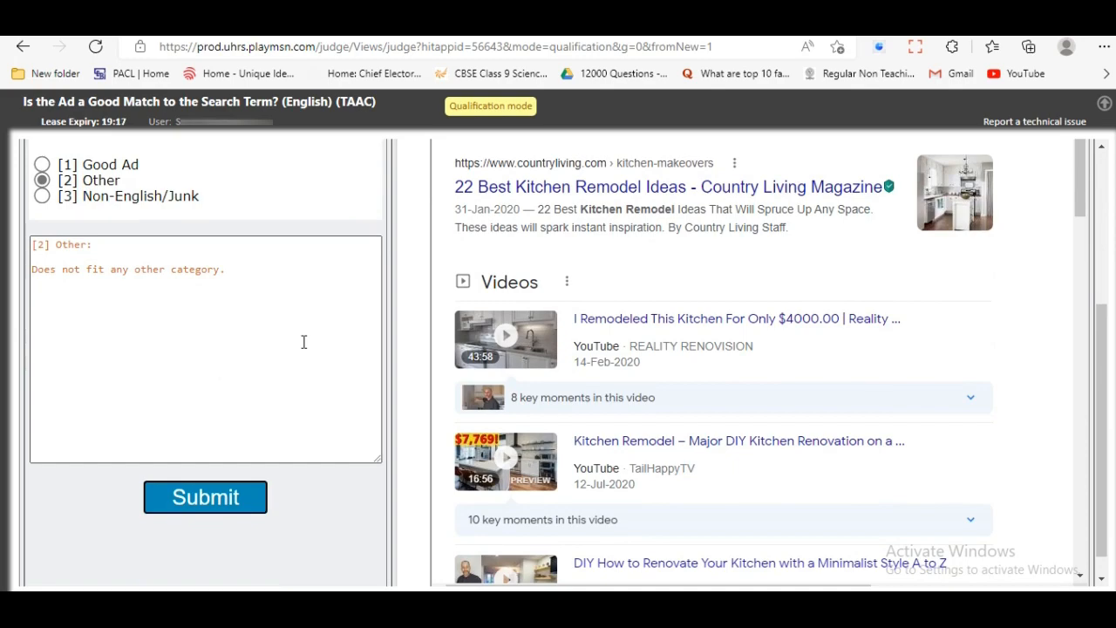
pyautogui.scroll(-1, 303, 341)
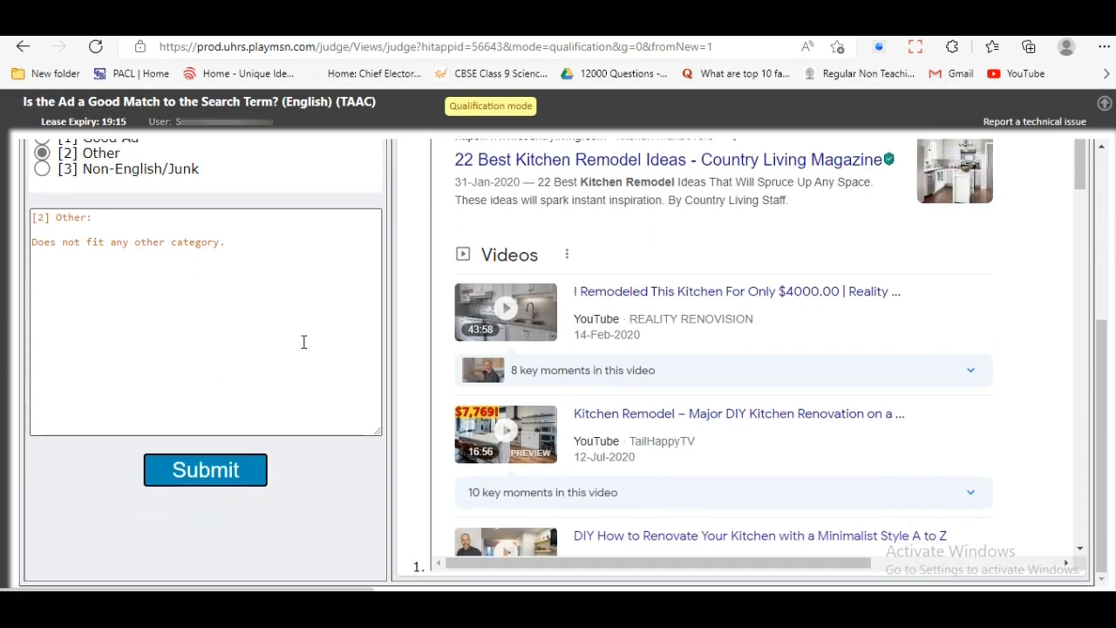
pyautogui.scroll(3, 304, 342)
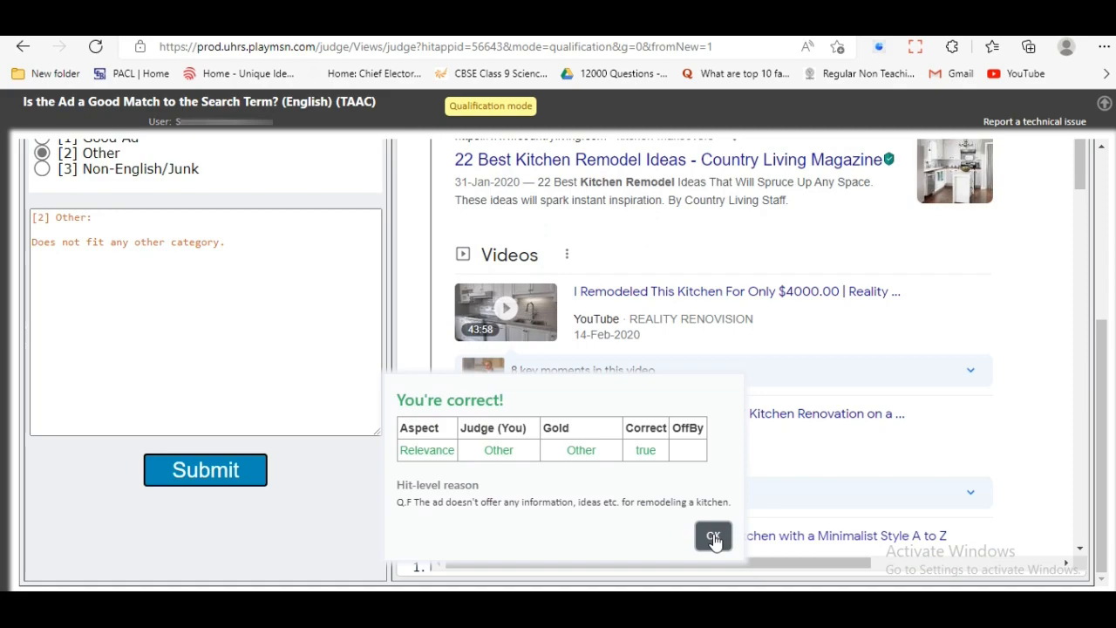
pyautogui.click(713, 537)
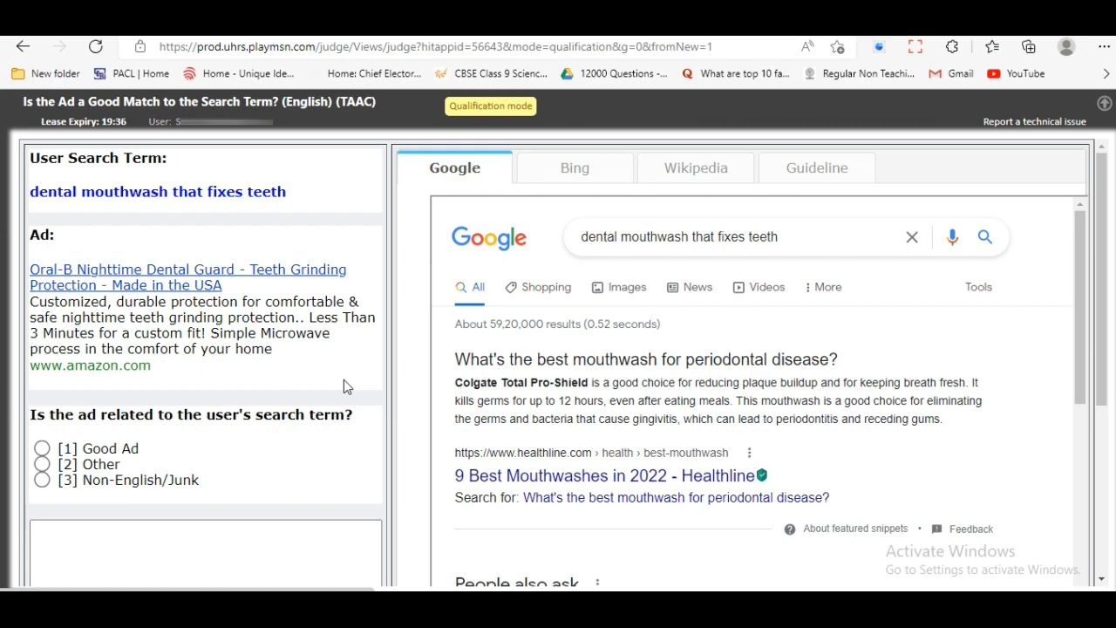
# Rate the Oral-B dental guard ad for "dental mouthwash that fixes teeth" as Other, submit the judgment and close the feedback.
pyautogui.click(42, 464)
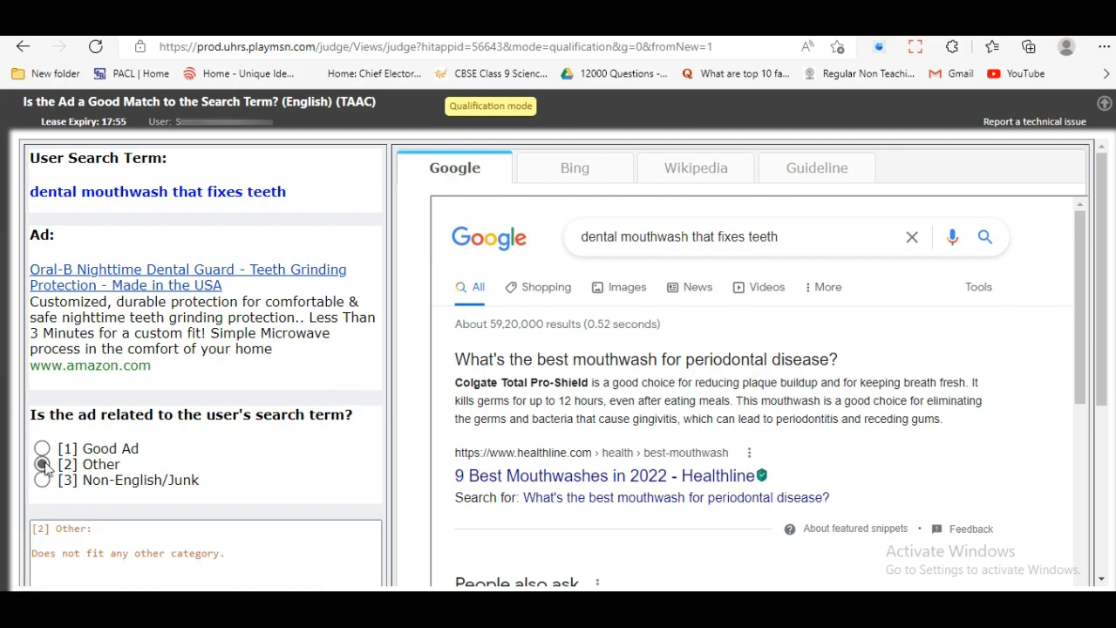
pyautogui.scroll(-3, 197, 443)
pyautogui.click(229, 513)
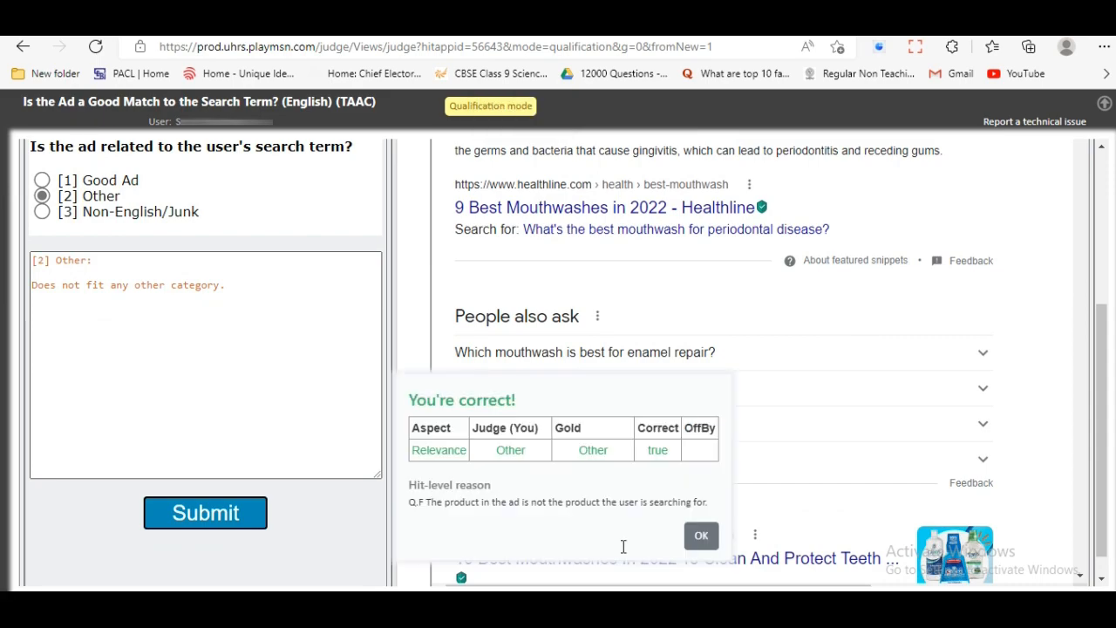
pyautogui.click(701, 535)
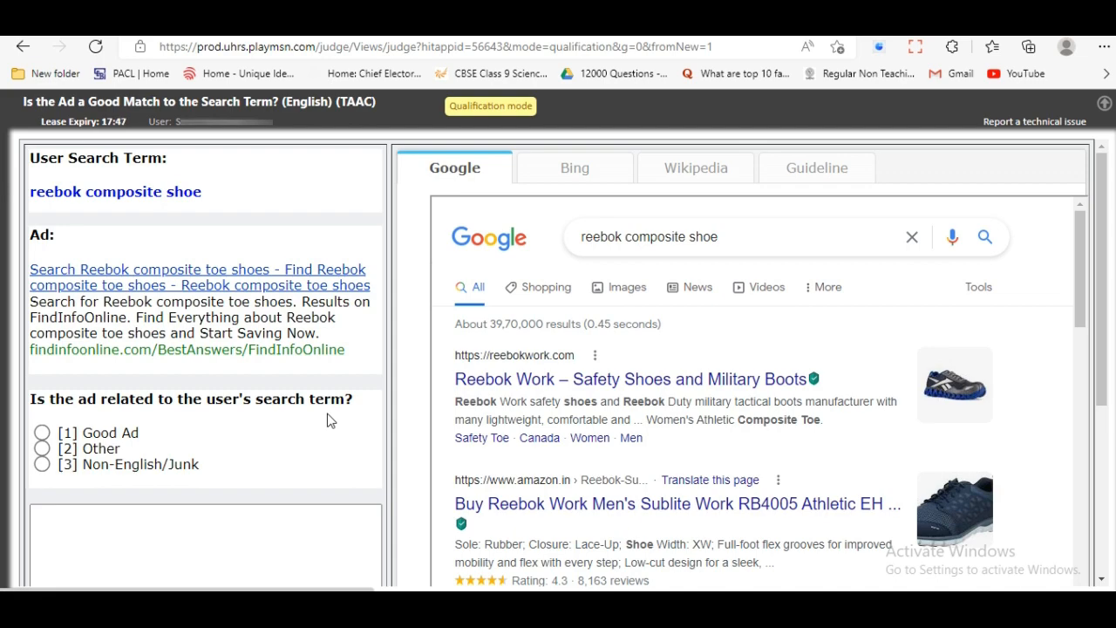
# Rate the FindInfoOnline ad for "reebok composite shoe" as Good Ad, submit the judgment and close the feedback.
pyautogui.press('1')
pyautogui.scroll(-3, 165, 393)
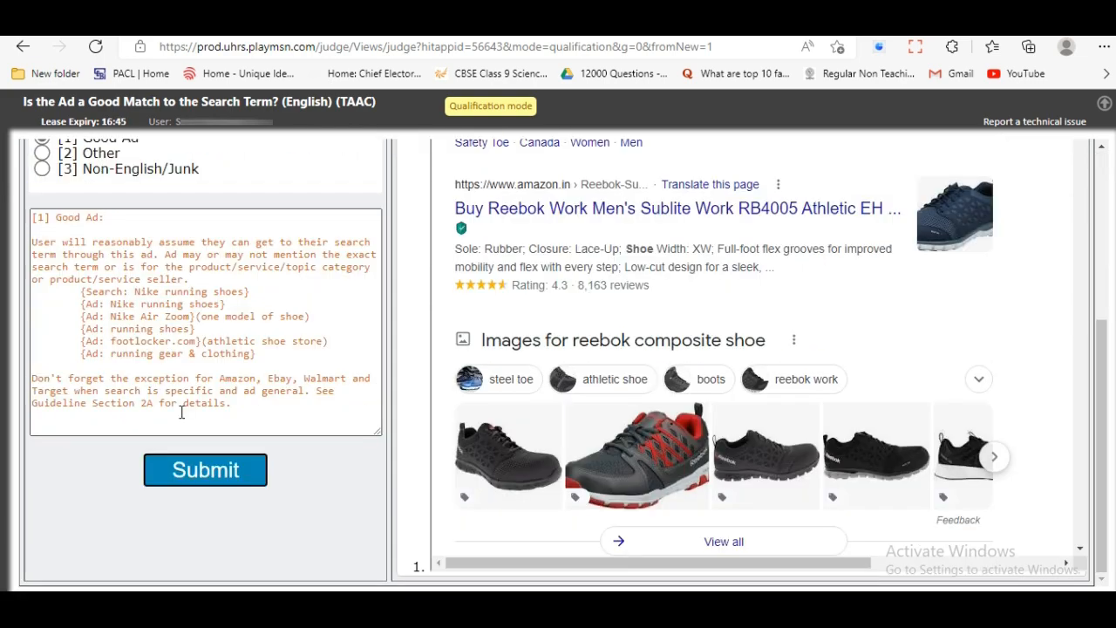
pyautogui.click(215, 469)
pyautogui.press('1')
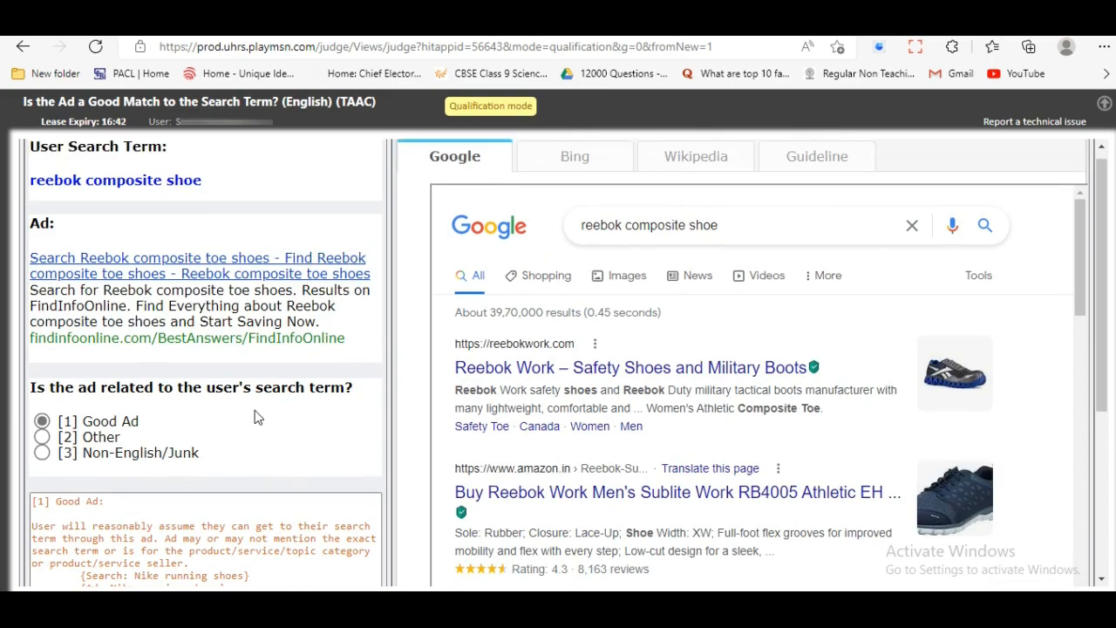
pyautogui.scroll(-2, 254, 417)
pyautogui.click(236, 571)
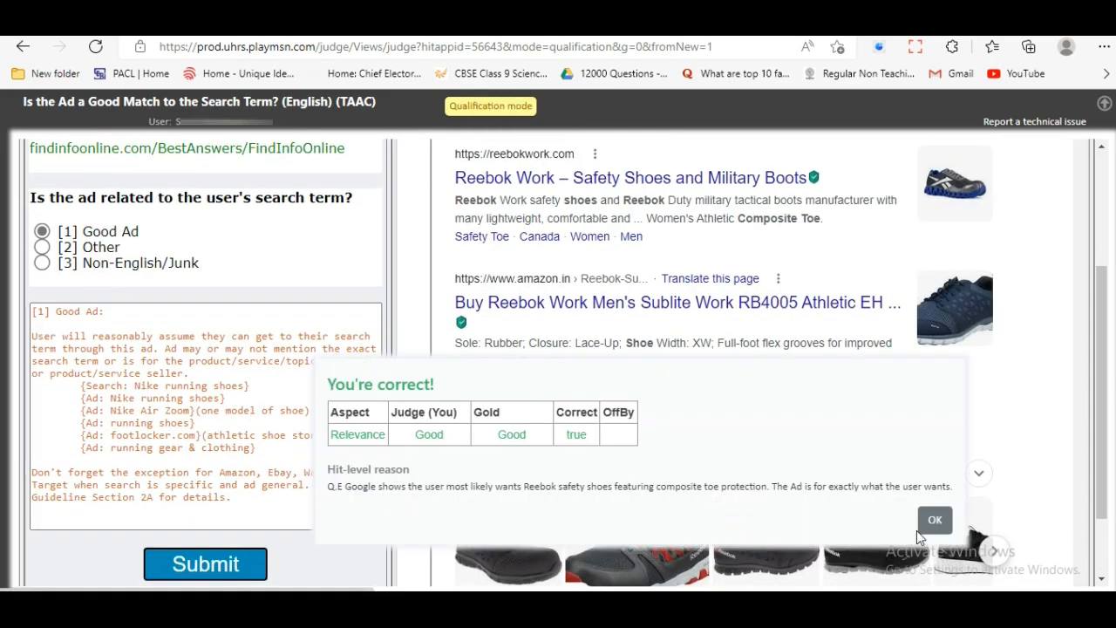
pyautogui.click(934, 518)
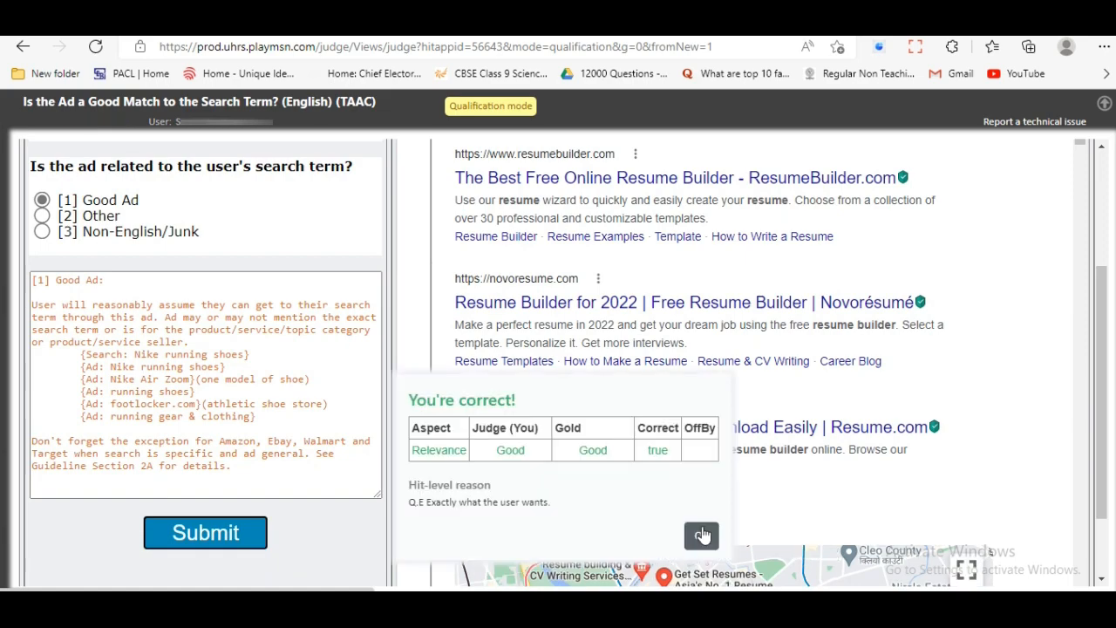
# Close the resume builder feedback, rate the nationalbusinessfurniture.com ad for "credenza computer desk" as Good Ad, submit the judgment and close its feedback.
pyautogui.click(702, 535)
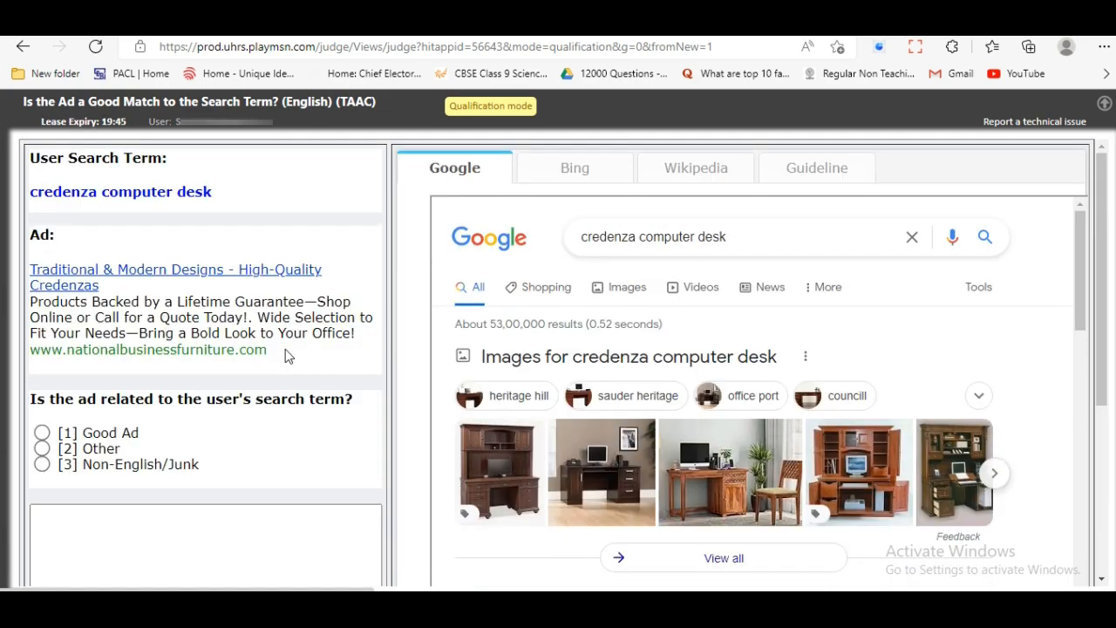
pyautogui.scroll(-1, 288, 355)
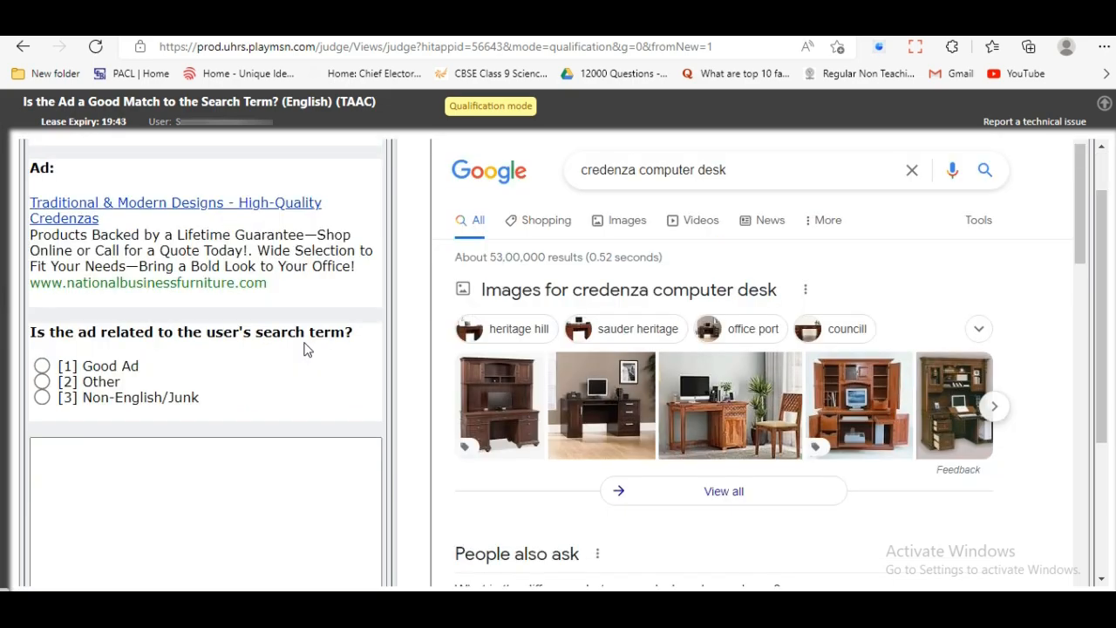
pyautogui.scroll(1, 305, 349)
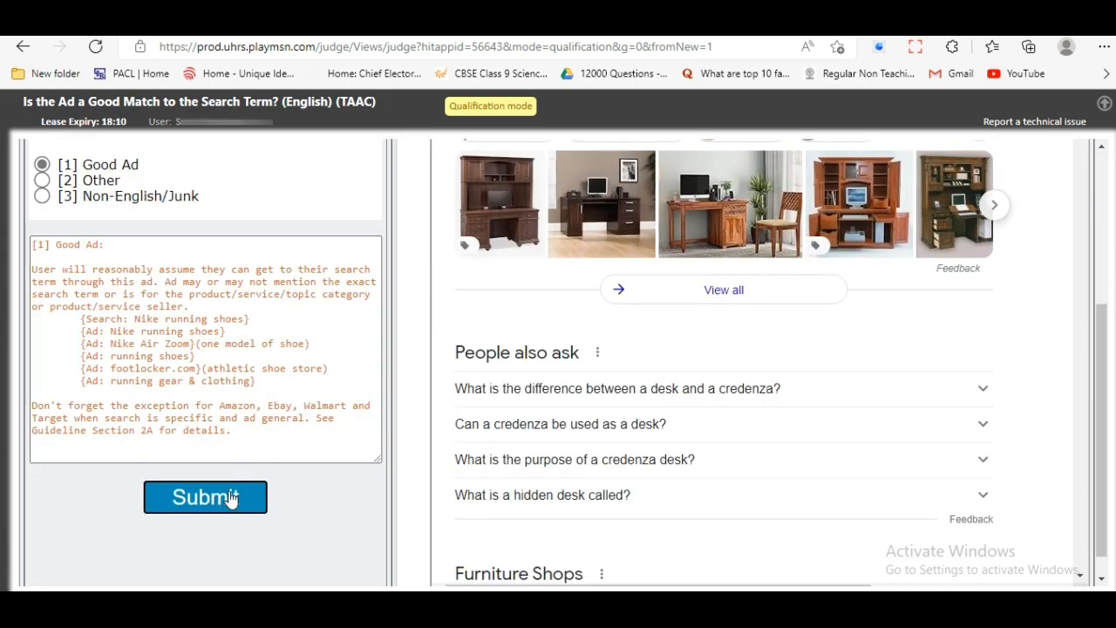
pyautogui.click(231, 498)
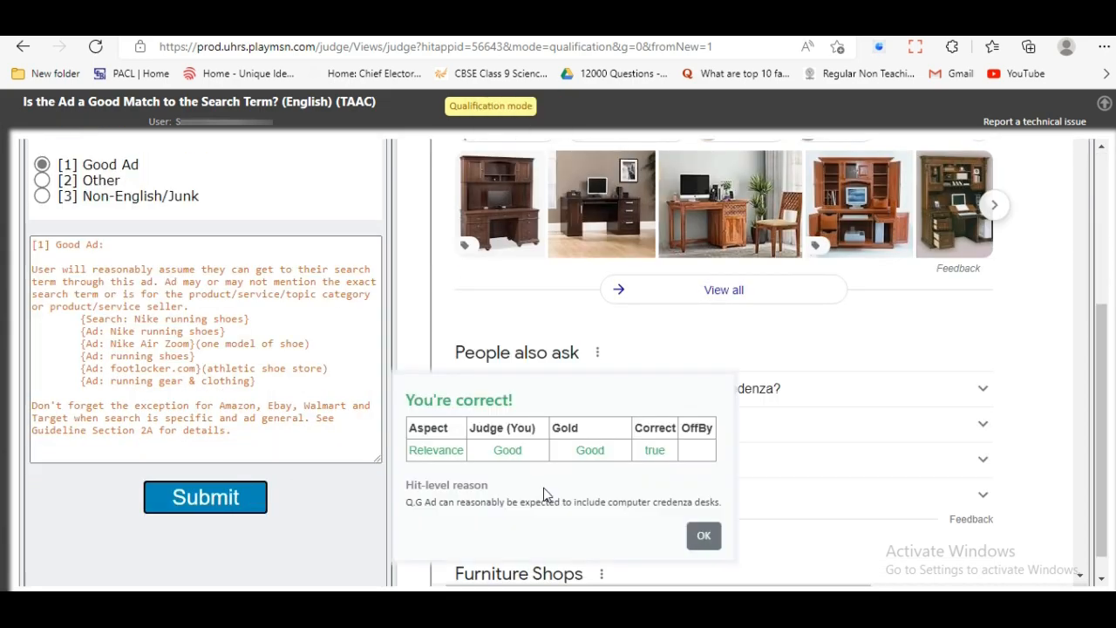
pyautogui.click(703, 535)
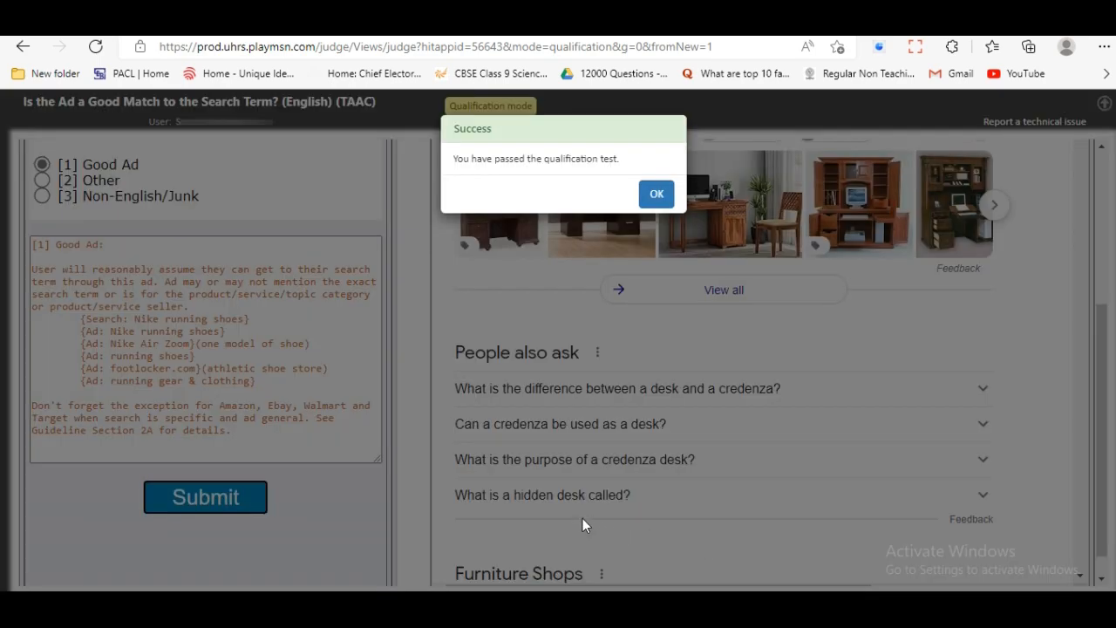